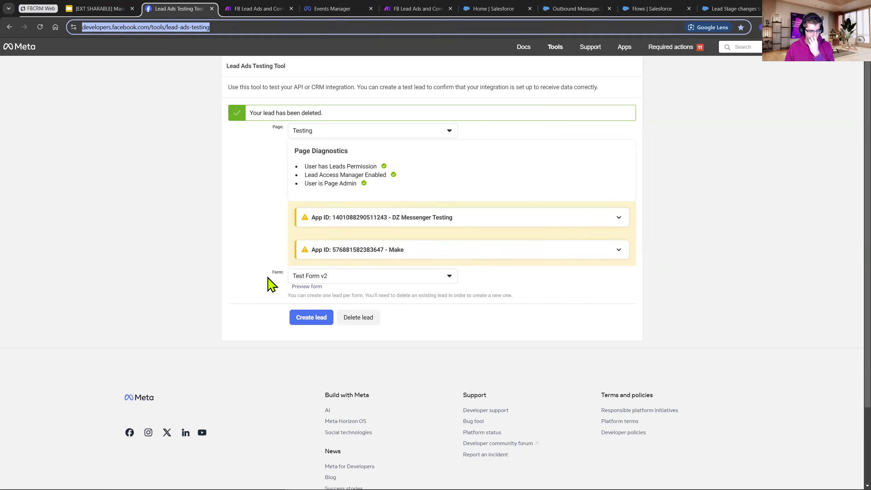
Open the Test Form v2 preview and fill in company name random company, job title CFO and the lead's full name.
{"action": "left_click", "coordinate": [313, 287]}
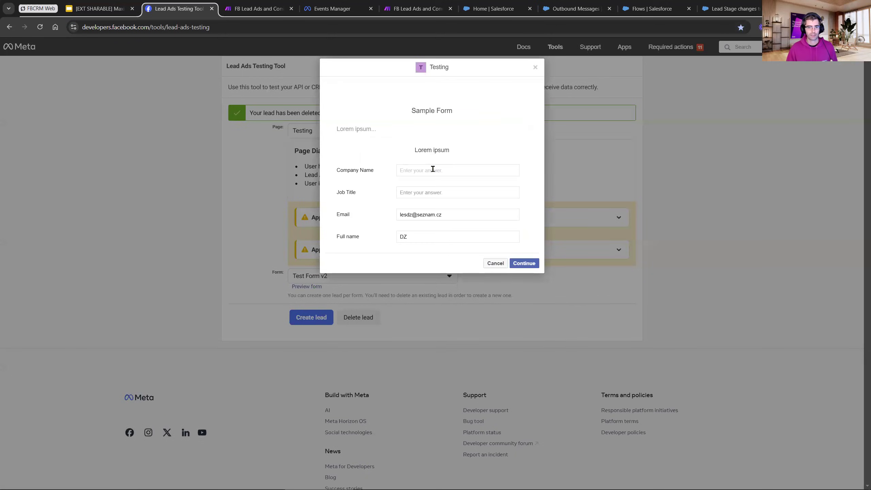
{"action": "type", "text": "C"}
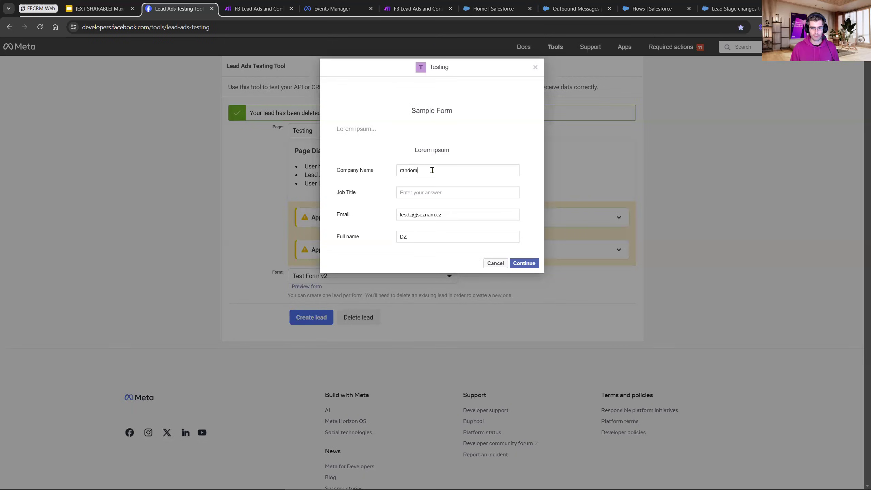
{"action": "type", "text": "andom company"}
{"action": "key", "text": "Tab"}
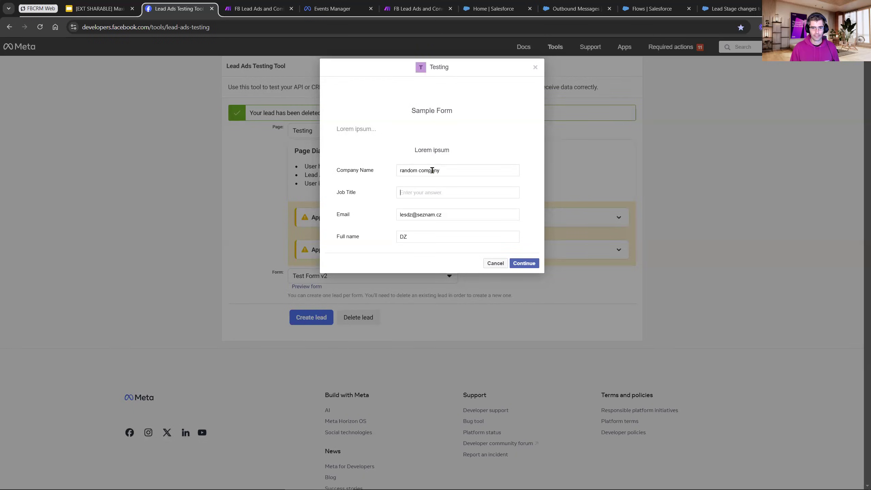
{"action": "type", "text": "CFO"}
{"action": "key", "text": "Tab"}
{"action": "key", "text": "Tab"}
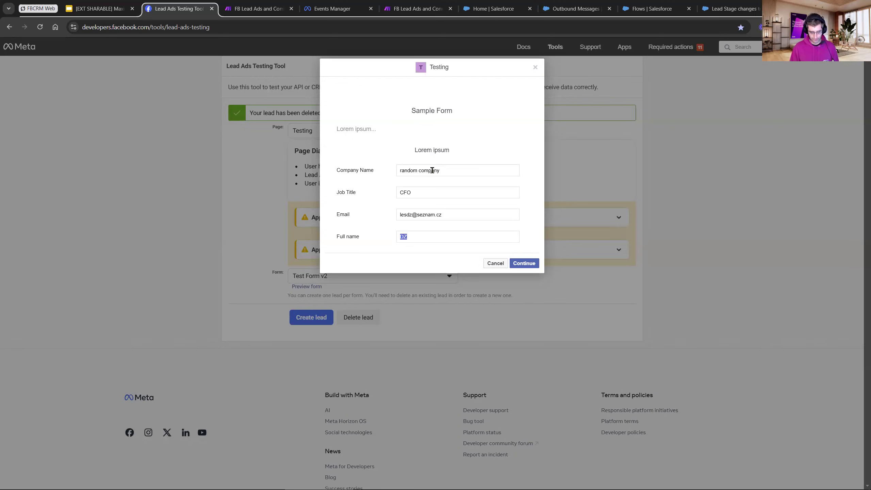
{"action": "left_click", "coordinate": [483, 130]}
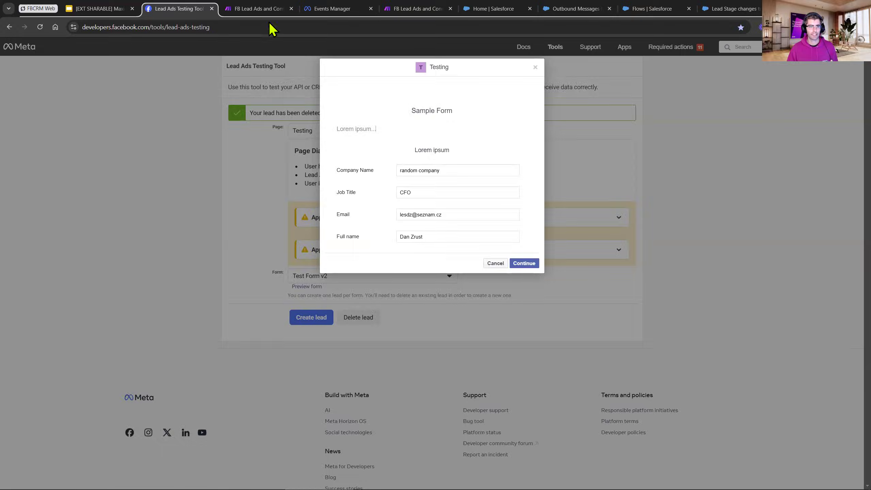
Dismiss the new-version notice on the Make scenario page, and submit the filled-in test lead in the Lead Ads Testing Tool.
{"action": "left_click", "coordinate": [268, 10]}
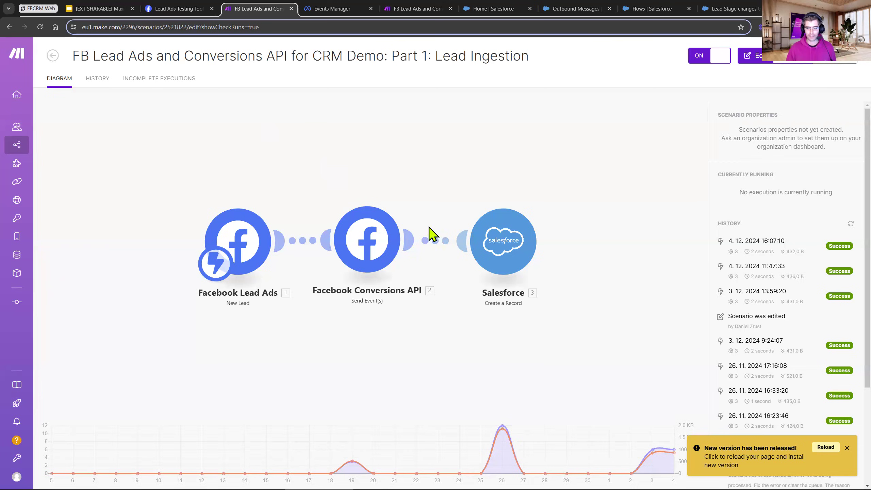
{"action": "left_click", "coordinate": [847, 448]}
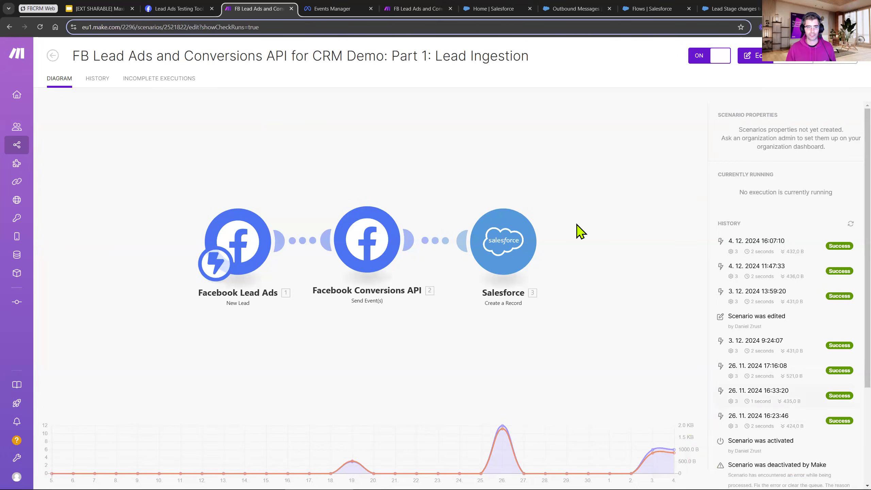
{"action": "left_click", "coordinate": [192, 16]}
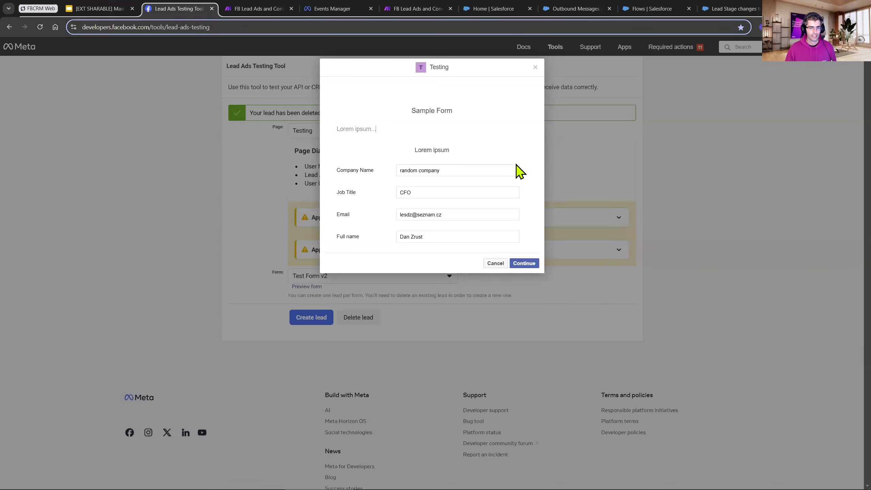
{"action": "left_click", "coordinate": [524, 263]}
{"action": "left_click", "coordinate": [527, 169]}
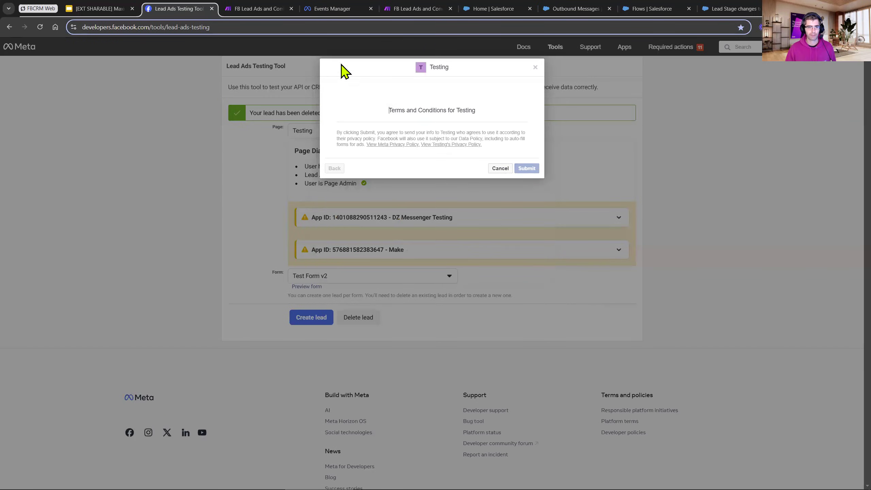
Examine the newest run of the Part 1: Lead Ingestion scenario in Make, including the lead's field data and the Salesforce record output.
{"action": "left_click", "coordinate": [262, 12]}
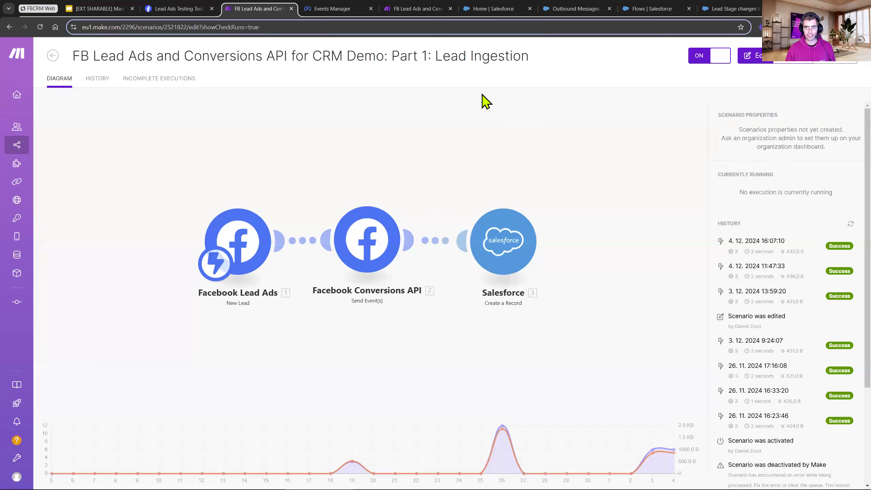
{"action": "key", "text": "F5"}
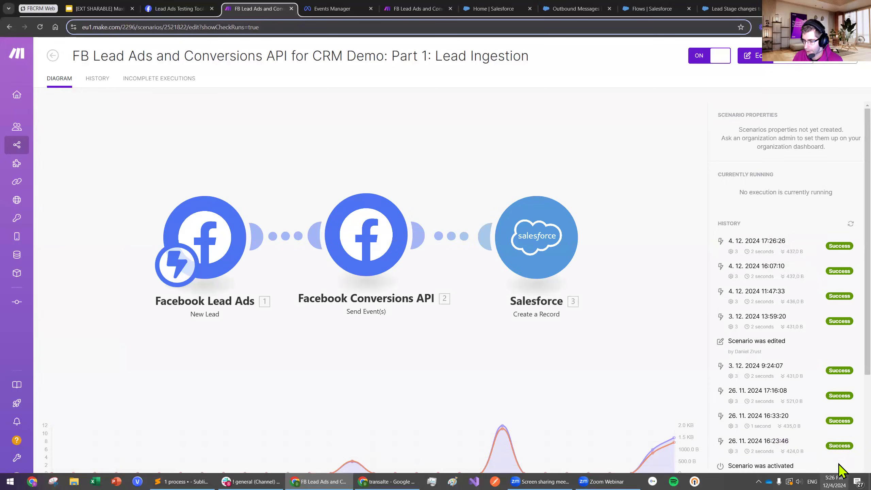
{"action": "left_click", "coordinate": [768, 254]}
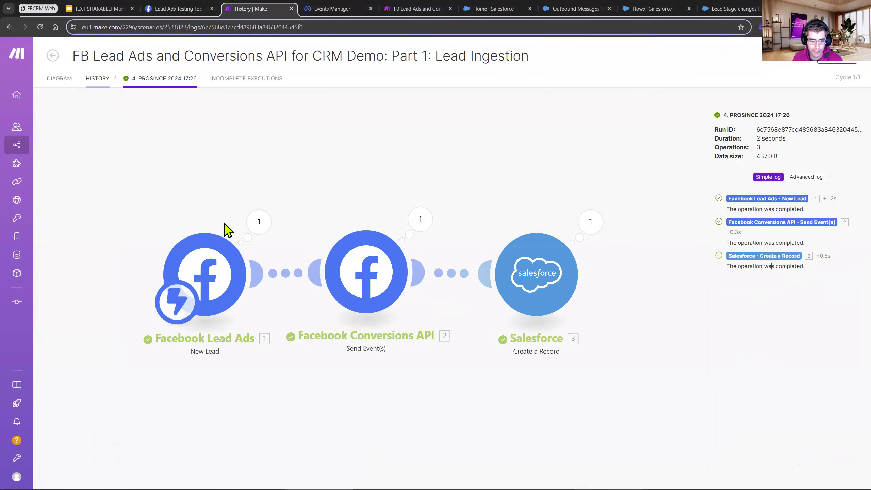
{"action": "left_click", "coordinate": [258, 223]}
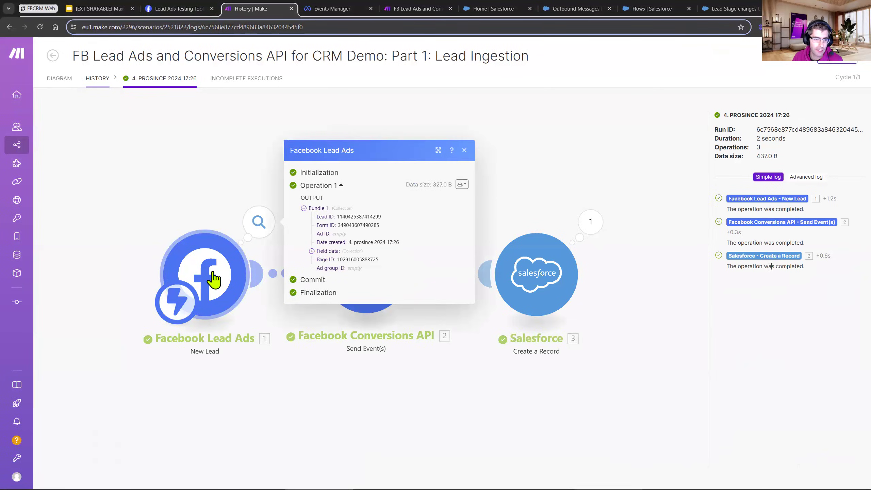
{"action": "left_click", "coordinate": [322, 250]}
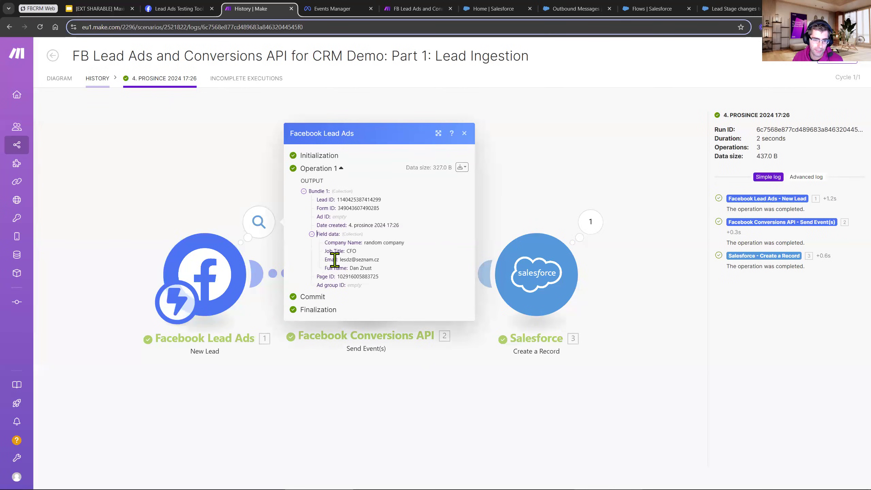
{"action": "left_click_drag", "start_coordinate": [364, 242], "coordinate": [387, 268]}
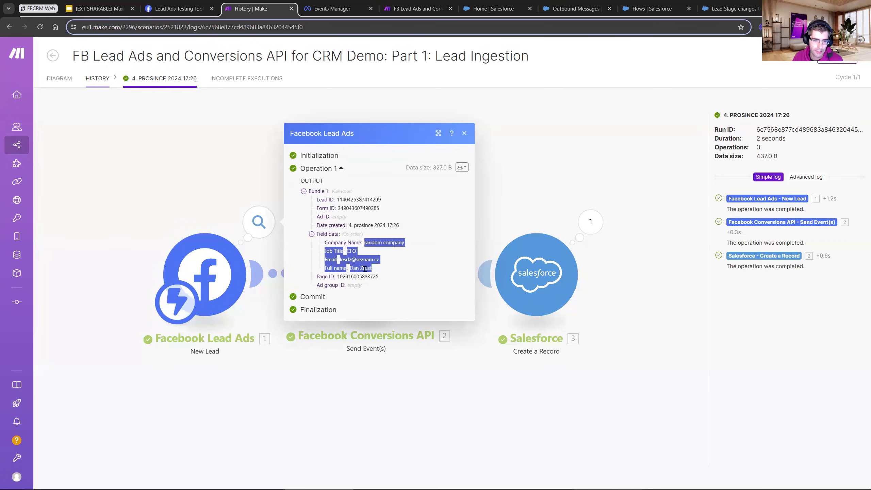
{"action": "left_click", "coordinate": [394, 377]}
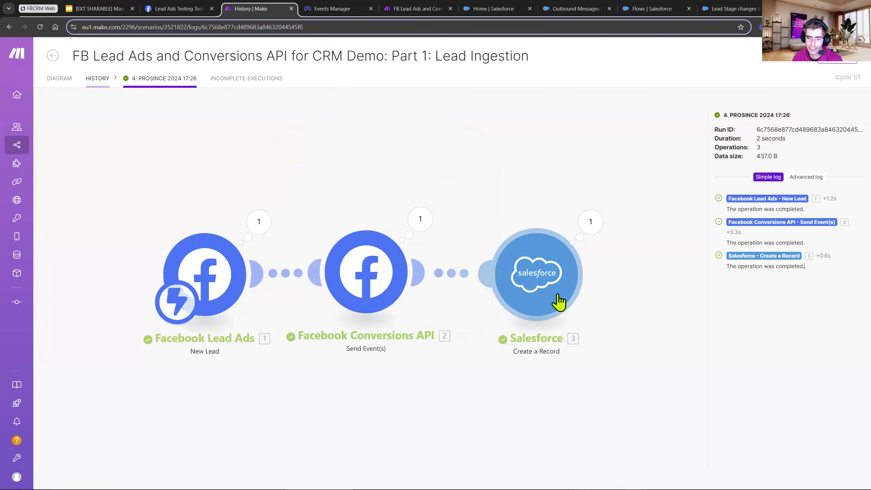
{"action": "left_click", "coordinate": [594, 234]}
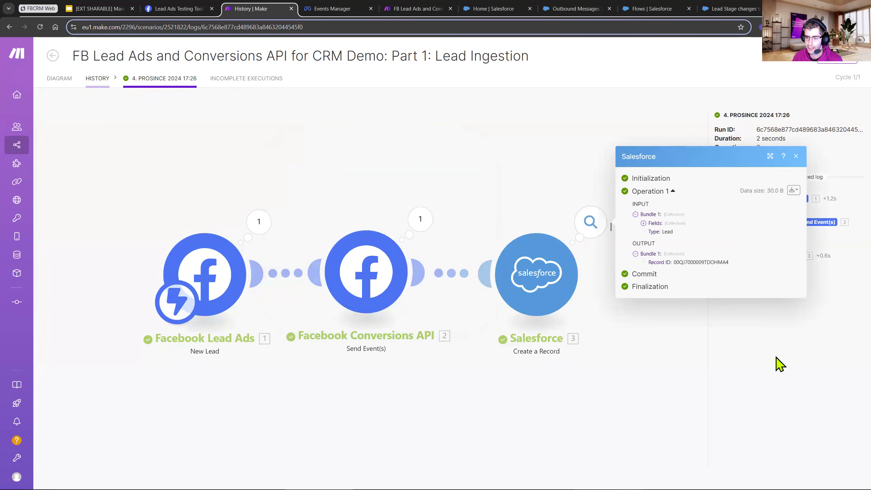
Switch to Salesforce, refresh the home page and open the details of the newly assigned lead.
{"action": "left_click", "coordinate": [486, 9]}
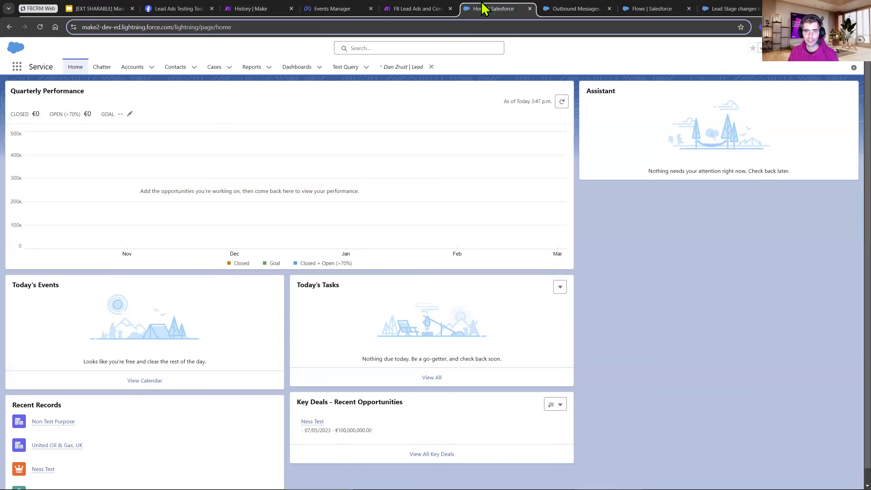
{"action": "key", "text": "F5"}
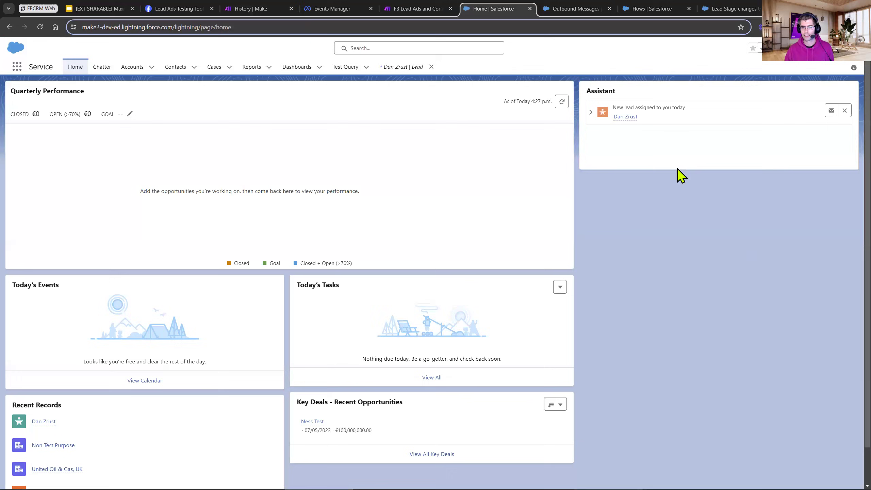
{"action": "left_click", "coordinate": [625, 116]}
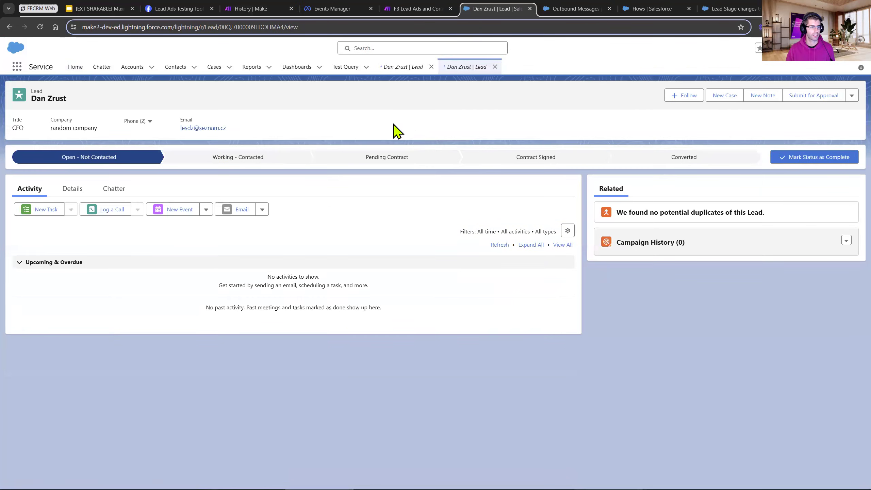
{"action": "left_click", "coordinate": [73, 194]}
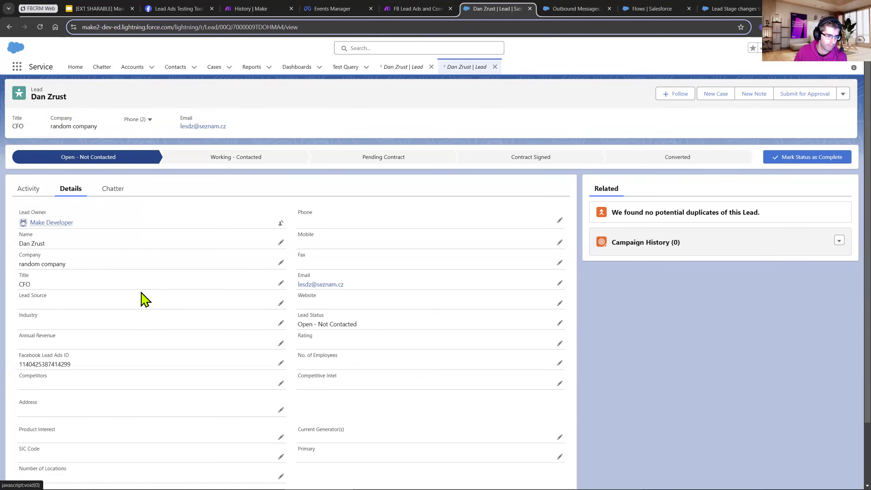
Examine the Facebook Lead Ads ID field on the lead record, opening it in edit mode.
{"action": "left_click_drag", "start_coordinate": [71, 364], "coordinate": [19, 374]}
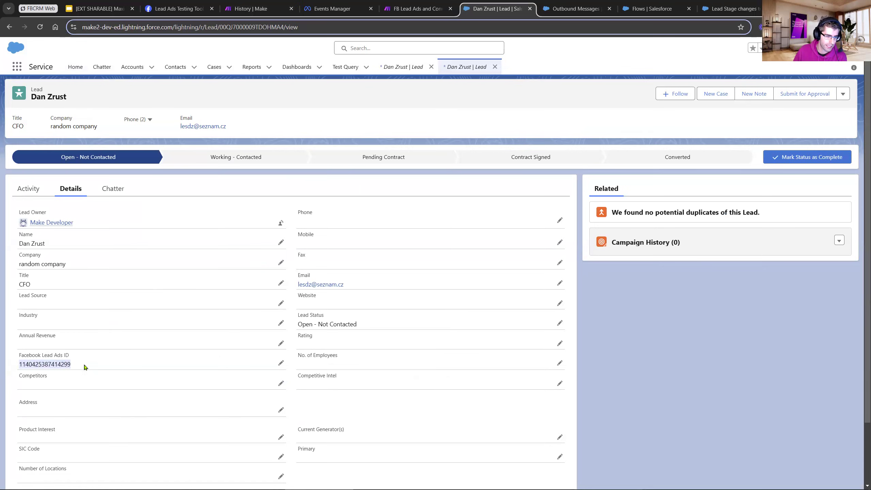
{"action": "left_click_drag", "start_coordinate": [70, 356], "coordinate": [19, 356]}
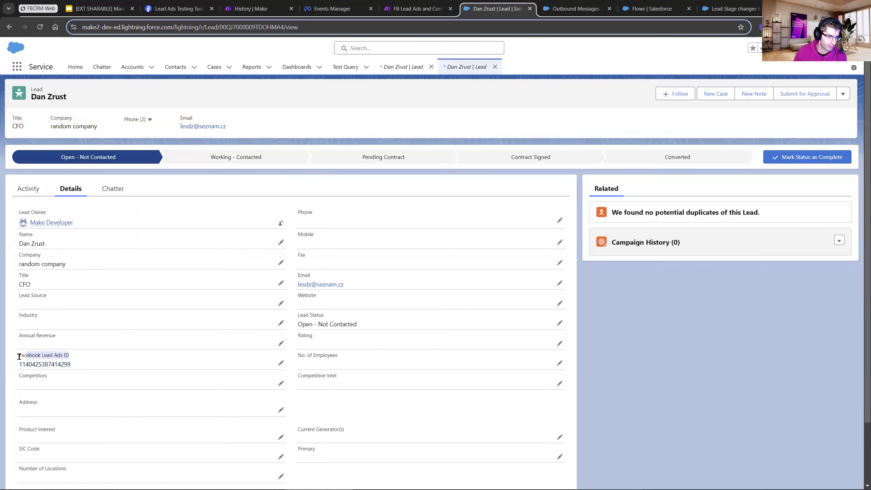
{"action": "left_click", "coordinate": [58, 363]}
{"action": "double_click", "coordinate": [58, 362]}
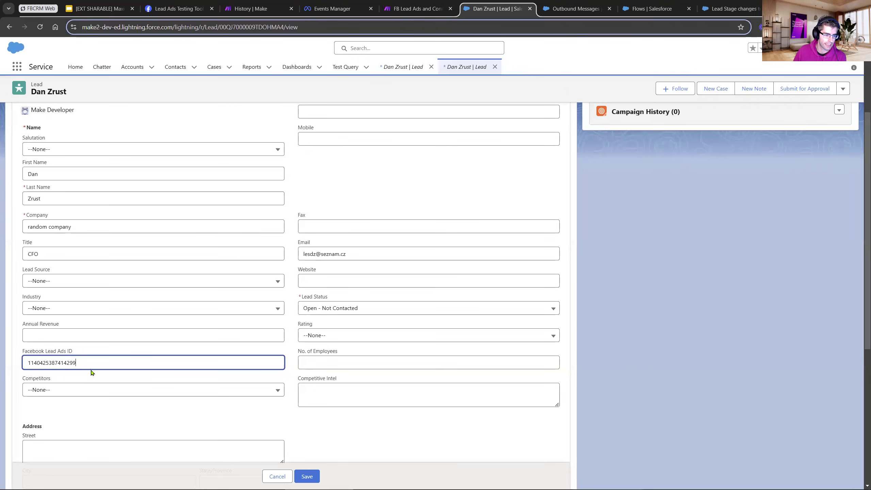
{"action": "left_click", "coordinate": [31, 361], "text": "shift"}
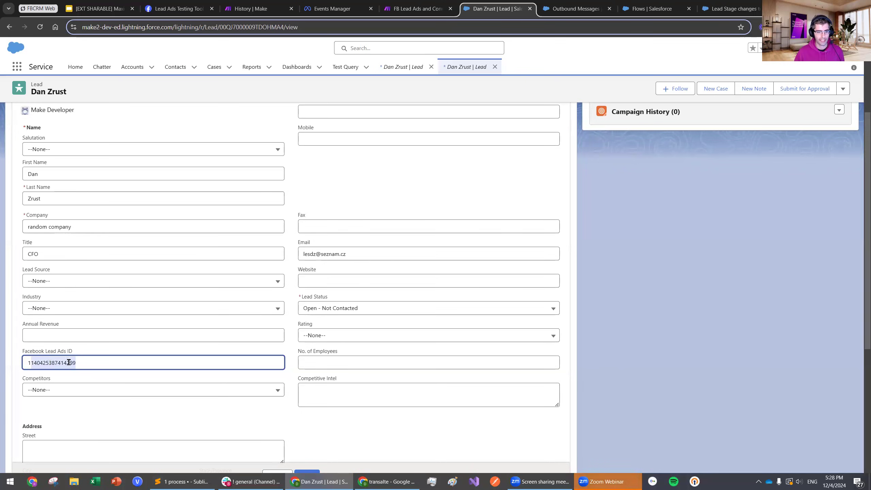
{"action": "left_click", "coordinate": [110, 366]}
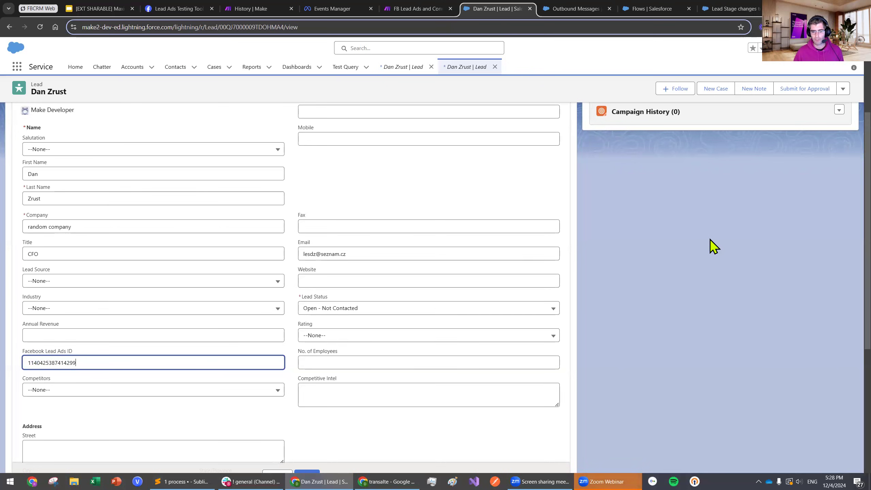
{"action": "scroll", "coordinate": [415, 261], "scroll_direction": "up", "scroll_amount": 4}
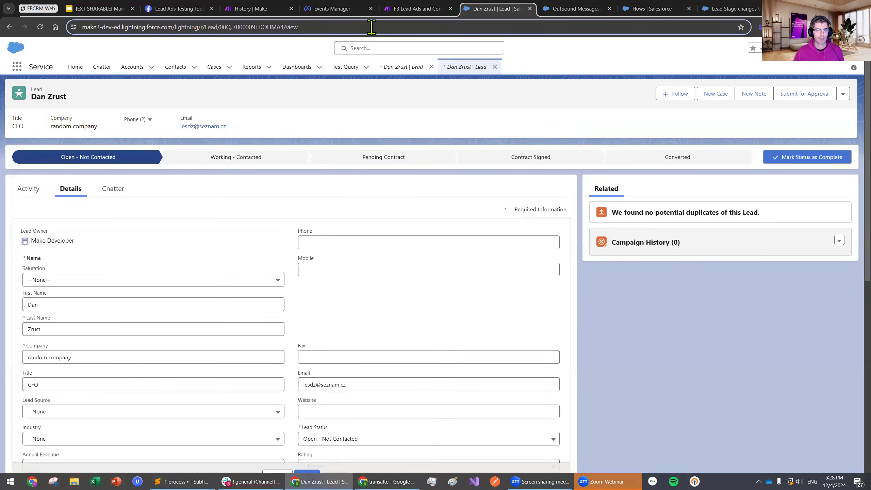
Return to the Part 1: Lead Ingestion scenario in Make and open its diagram in the scenario editor.
{"action": "left_click", "coordinate": [405, 9]}
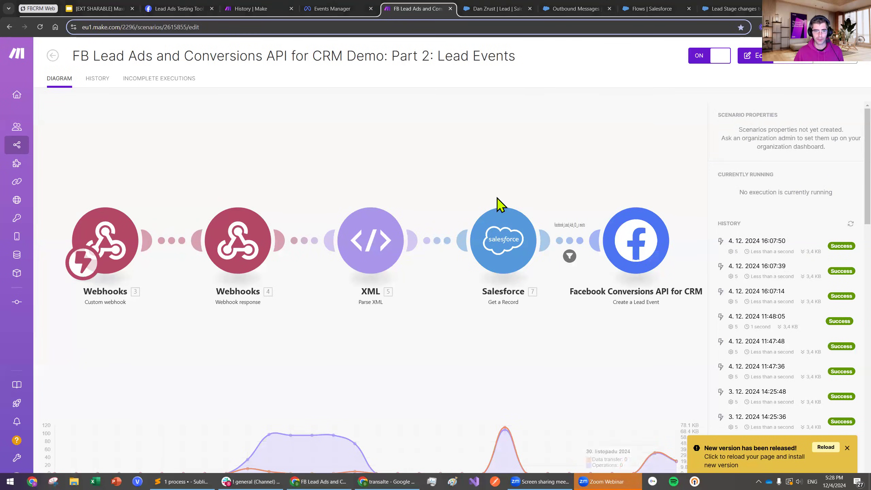
{"action": "left_click", "coordinate": [230, 9]}
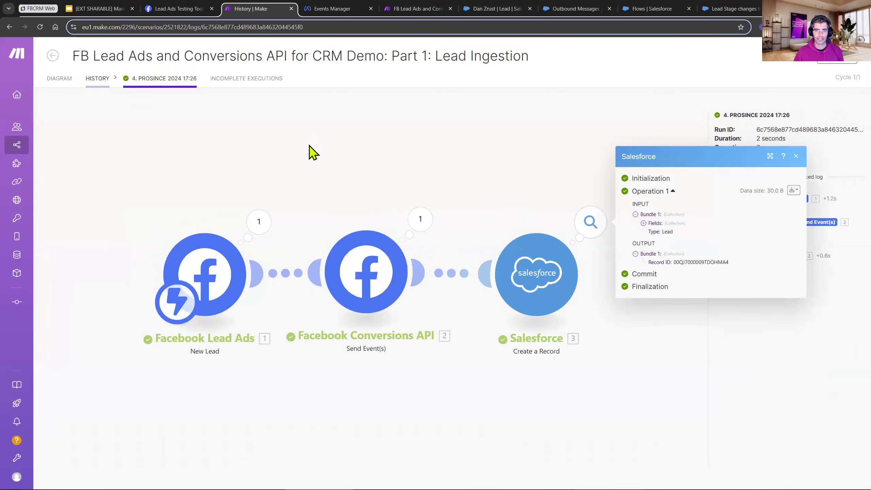
{"action": "left_click", "coordinate": [70, 82]}
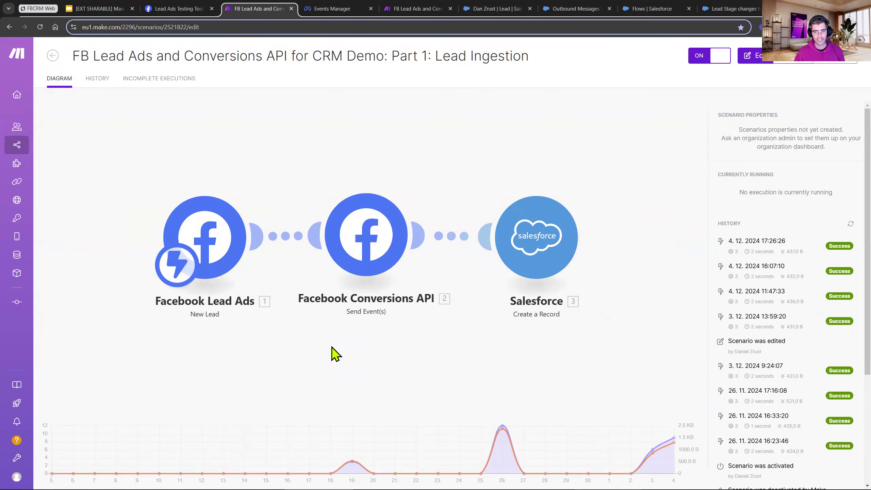
{"action": "left_click", "coordinate": [325, 325]}
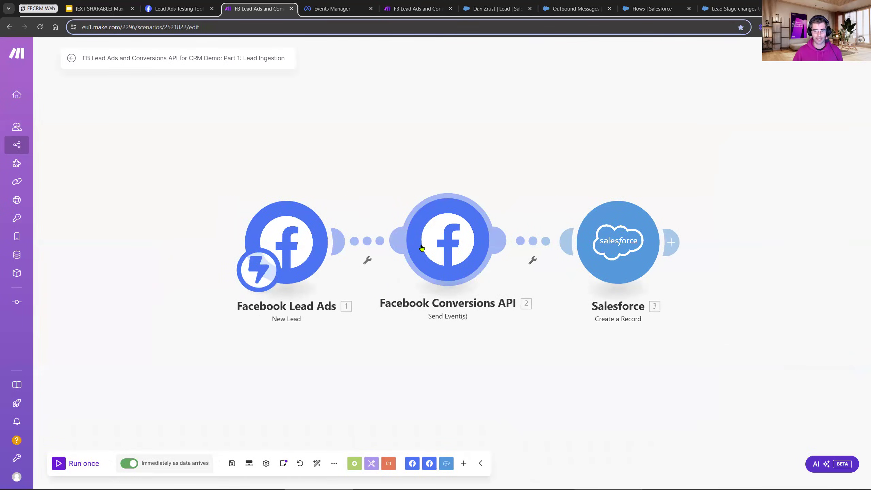
Reposition the Facebook Conversions API and Salesforce modules, arranging them in a row after Facebook Lead Ads.
{"action": "left_click_drag", "start_coordinate": [421, 246], "coordinate": [425, 120]}
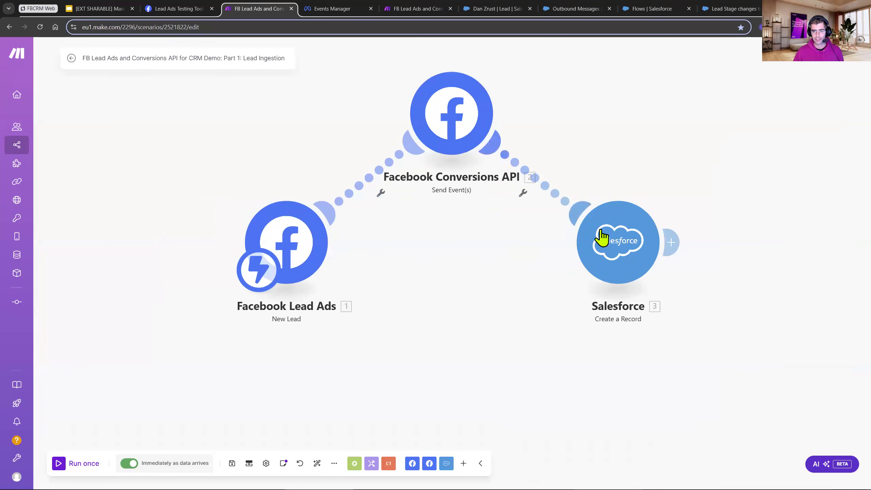
{"action": "left_click_drag", "start_coordinate": [602, 240], "coordinate": [710, 210]}
{"action": "left_click_drag", "start_coordinate": [436, 109], "coordinate": [473, 212]}
{"action": "left_click_drag", "start_coordinate": [703, 227], "coordinate": [659, 235]}
{"action": "left_click_drag", "start_coordinate": [538, 303], "coordinate": [459, 293]}
{"action": "scroll", "coordinate": [533, 302], "scroll_direction": "down", "scroll_amount": 2}
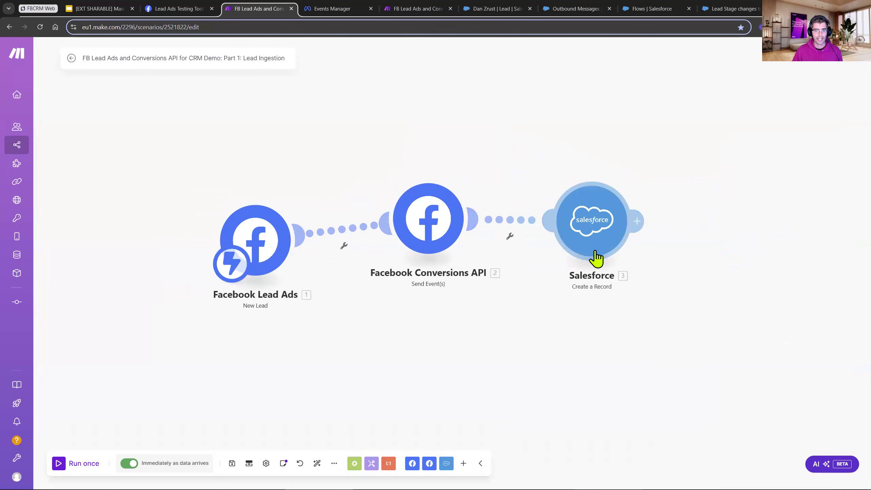
Add a second Salesforce Create a Record module and connect it after the existing Salesforce module.
{"action": "left_click_drag", "start_coordinate": [573, 305], "coordinate": [462, 256]}
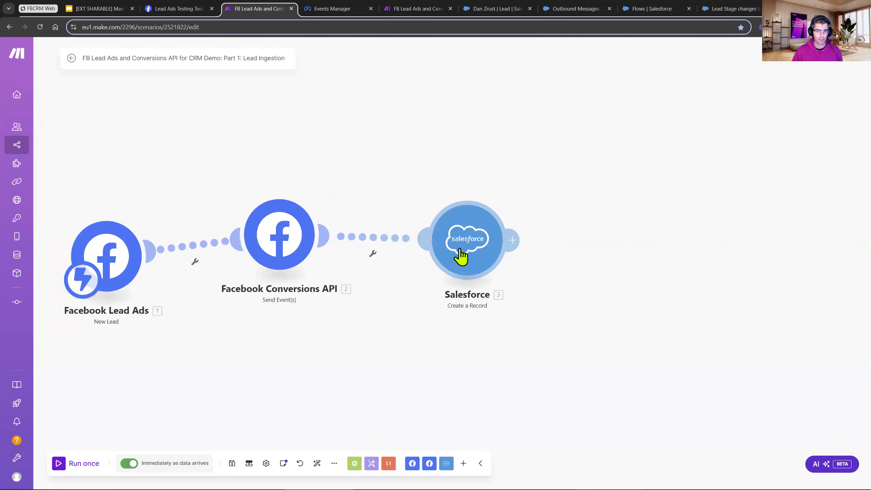
{"action": "left_click", "coordinate": [463, 463]}
{"action": "type", "text": "sales"}
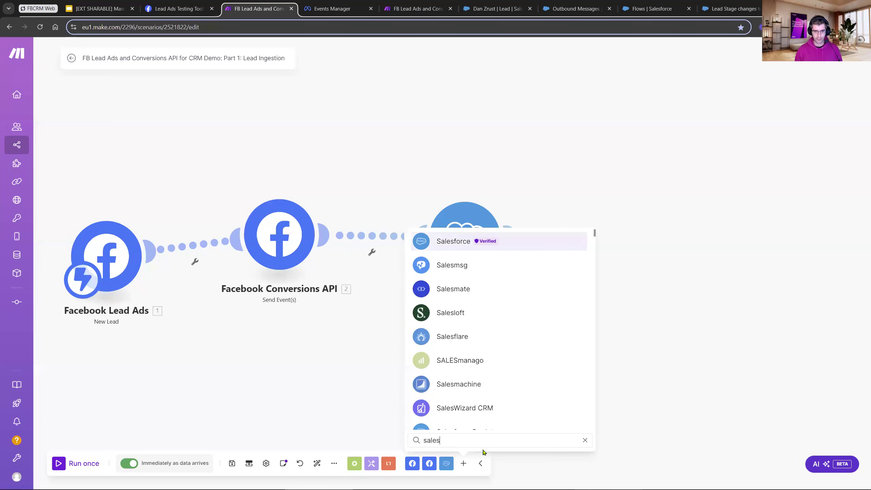
{"action": "left_click", "coordinate": [537, 247]}
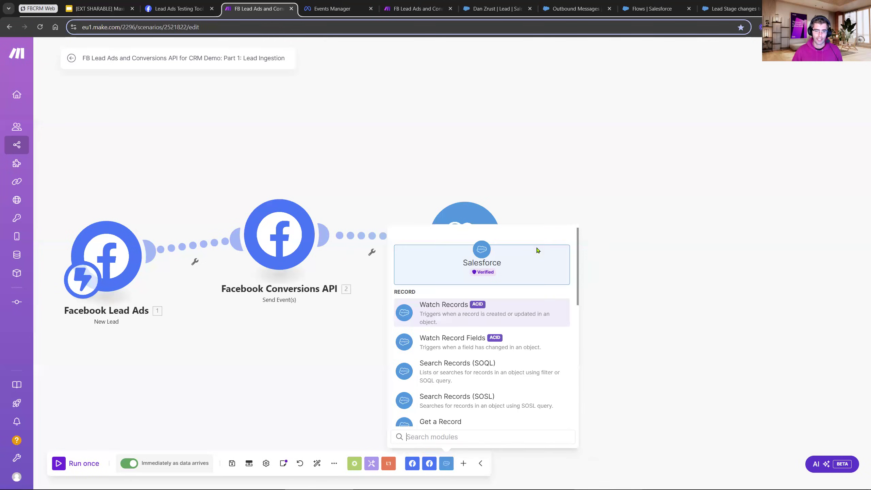
{"action": "left_click", "coordinate": [546, 301]}
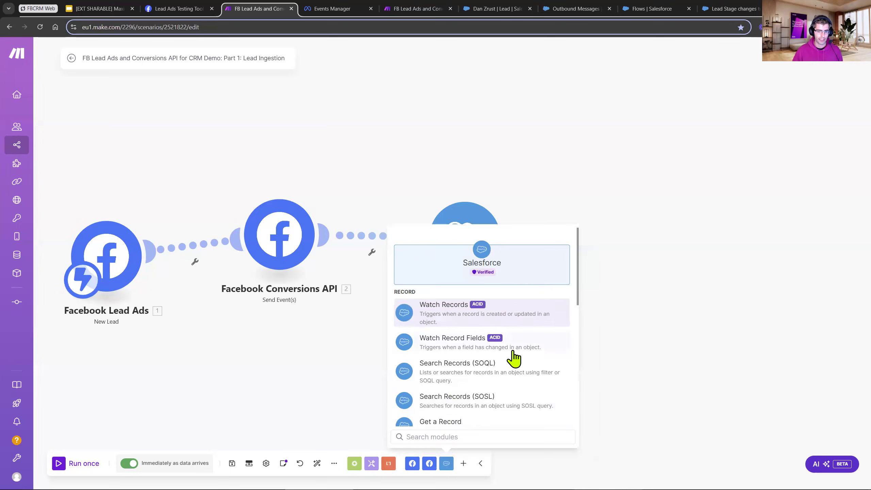
{"action": "scroll", "coordinate": [514, 359], "scroll_direction": "down", "scroll_amount": 3}
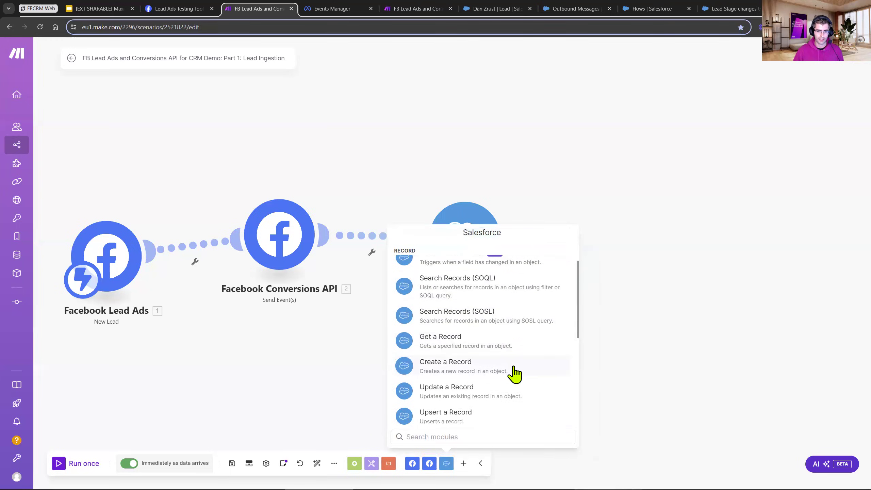
{"action": "left_click", "coordinate": [515, 372]}
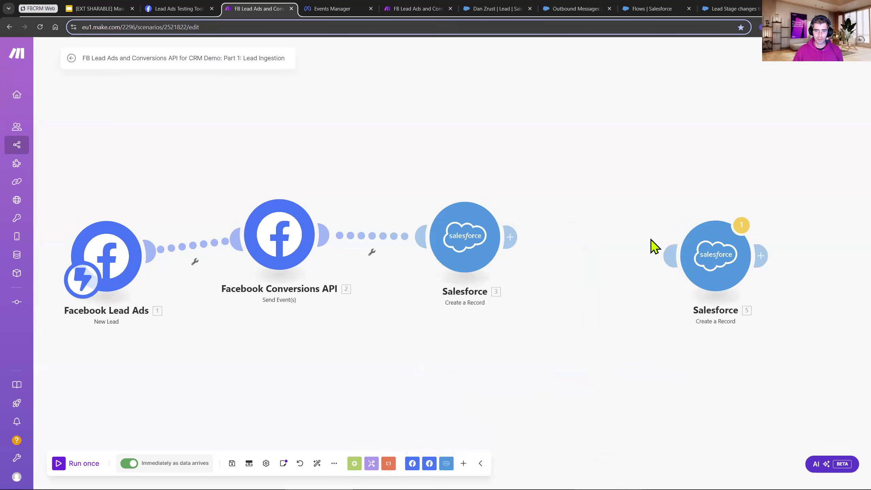
{"action": "left_click", "coordinate": [604, 248]}
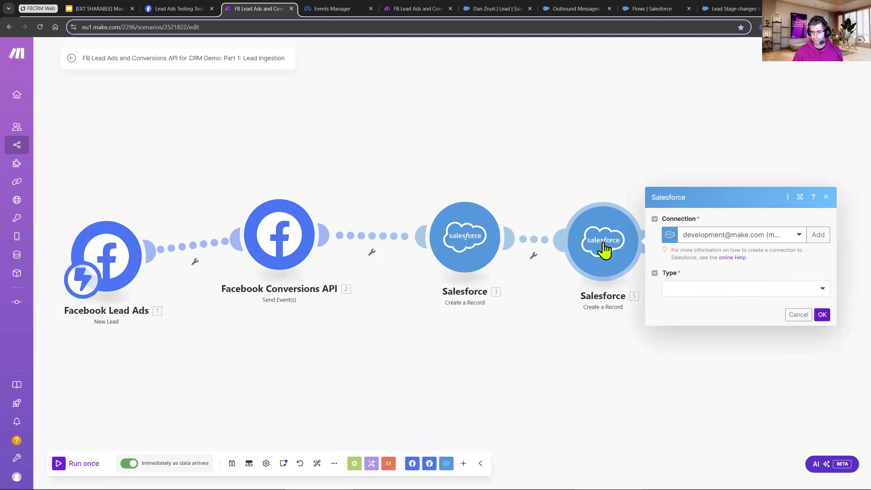
Set the record type of the new Salesforce module to Lead.
{"action": "left_click", "coordinate": [733, 277]}
{"action": "type", "text": "lead"}
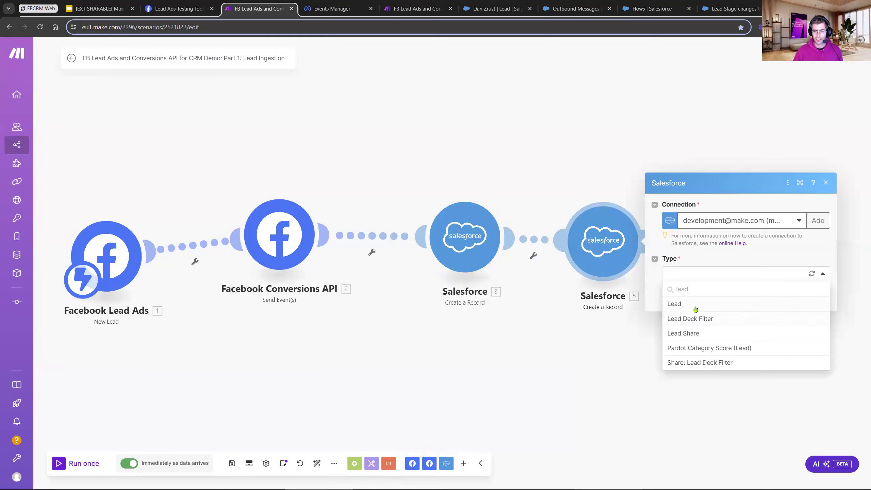
{"action": "left_click", "coordinate": [693, 304]}
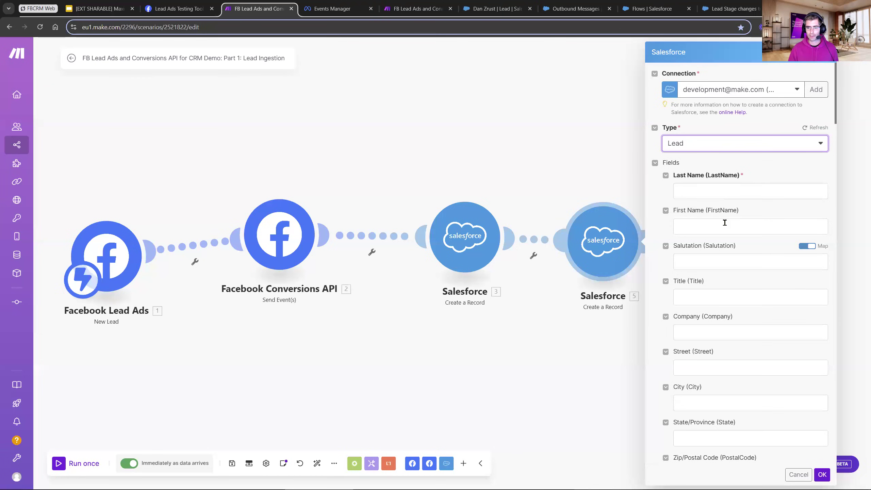
{"action": "scroll", "coordinate": [720, 237], "scroll_direction": "down", "scroll_amount": 2}
{"action": "scroll", "coordinate": [716, 248], "scroll_direction": "up", "scroll_amount": 2}
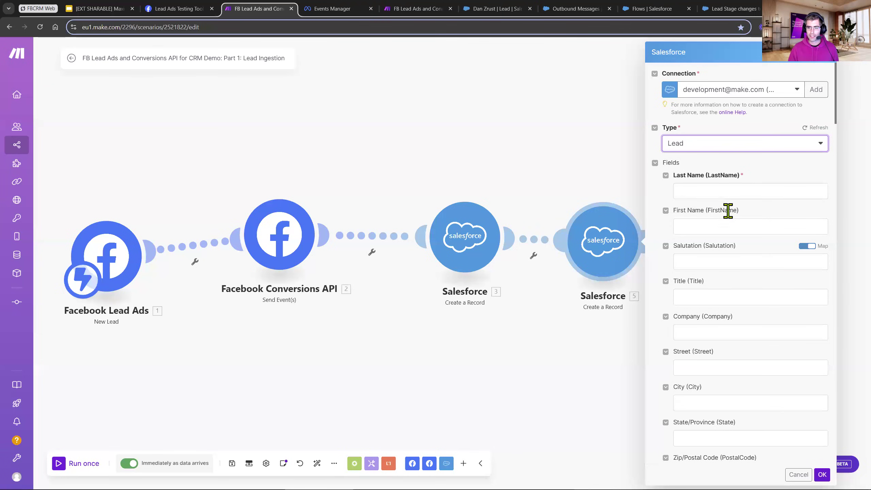
Map the Full name value from Facebook Lead Ads into the Last Name field of the new Salesforce module.
{"action": "left_click", "coordinate": [738, 191]}
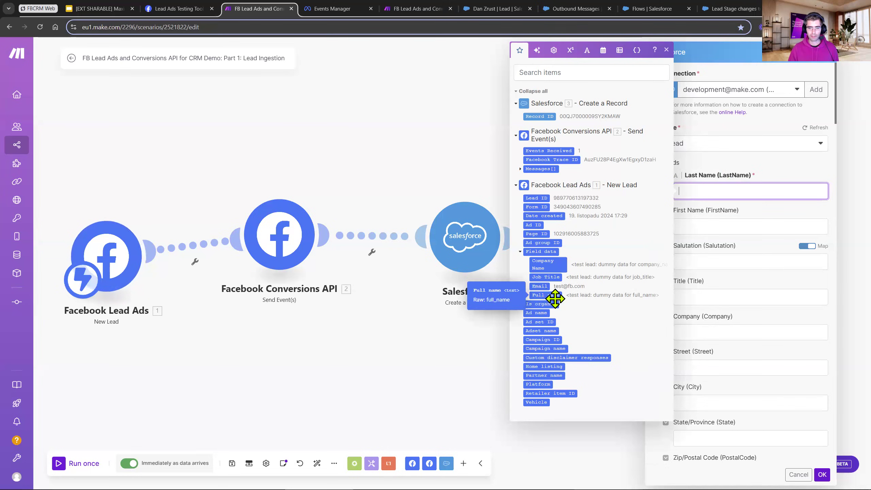
{"action": "left_click_drag", "start_coordinate": [555, 297], "coordinate": [750, 196]}
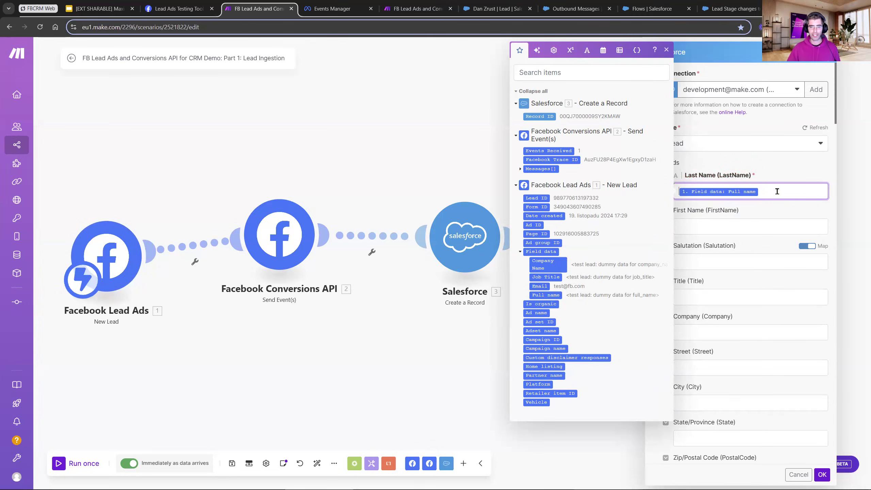
{"action": "left_click", "coordinate": [666, 50]}
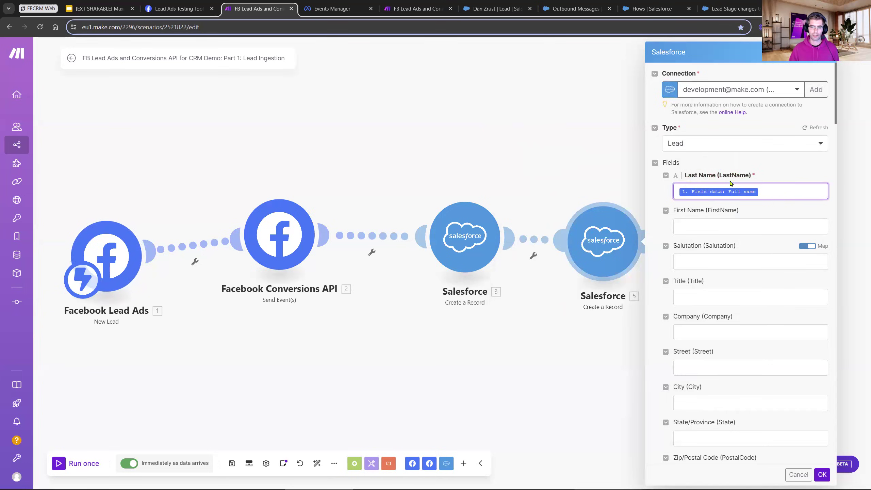
Wrap the mapped Full name in the Last Name field as last(split(Full name; space)) to extract only the surname.
{"action": "left_click", "coordinate": [781, 193]}
{"action": "type", "text": "split"}
{"action": "key", "text": "BackSpace"}
{"action": "type", "text": "it("}
{"action": "key", "text": "Right"}
{"action": "type", "text": ";"}
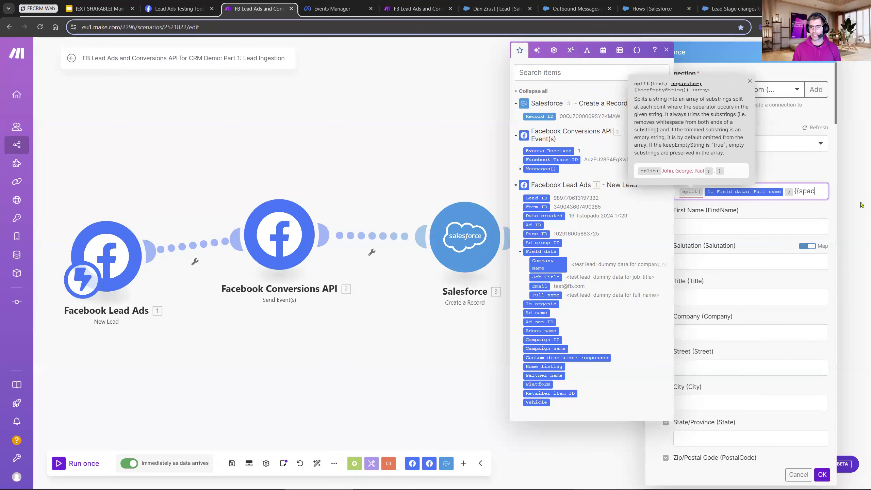
{"action": "type", "text": ")last"}
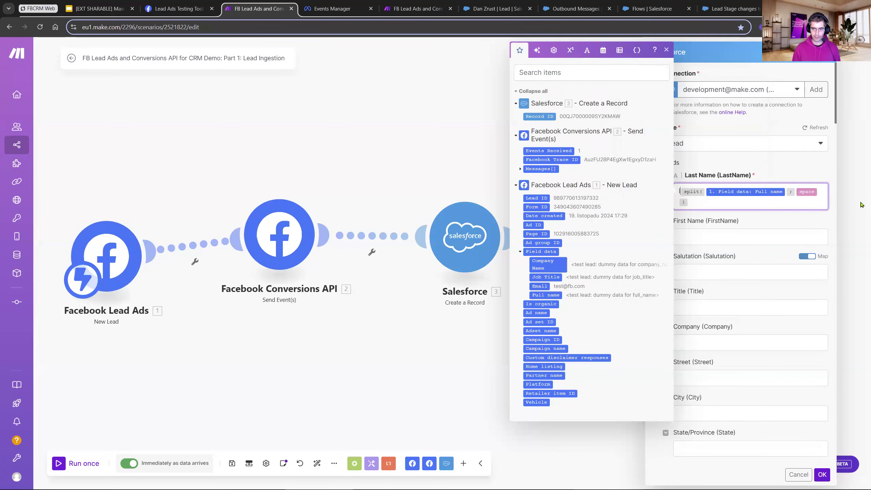
{"action": "type", "text": "("}
{"action": "key", "text": "End"}
{"action": "type", "text": ")"}
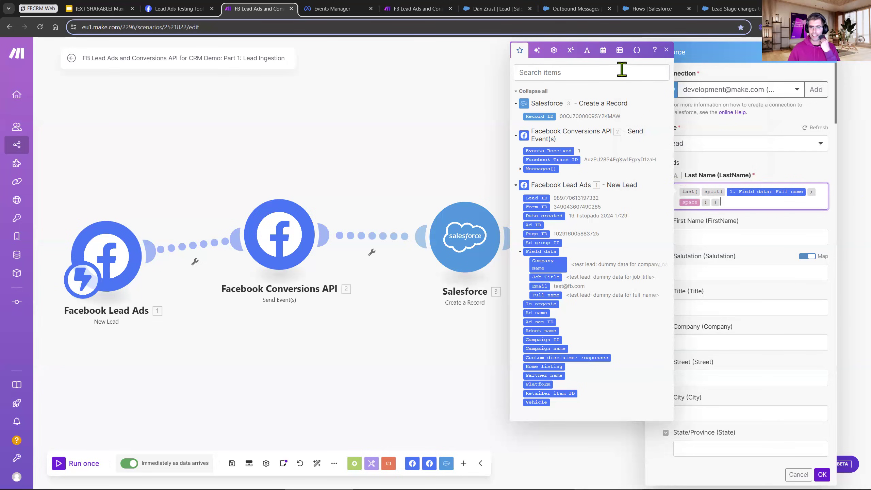
Browse the general, math, text, date and array functions available for mapping the lead's name fields.
{"action": "left_click", "coordinate": [553, 55]}
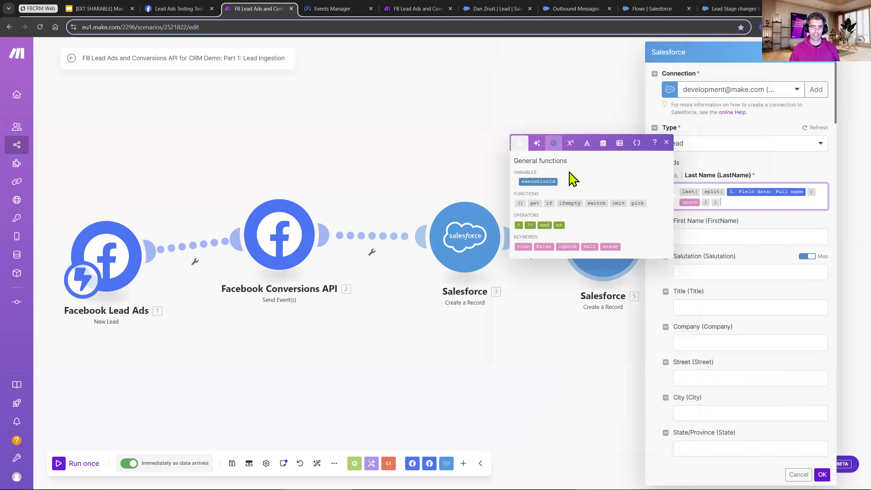
{"action": "left_click", "coordinate": [570, 139]}
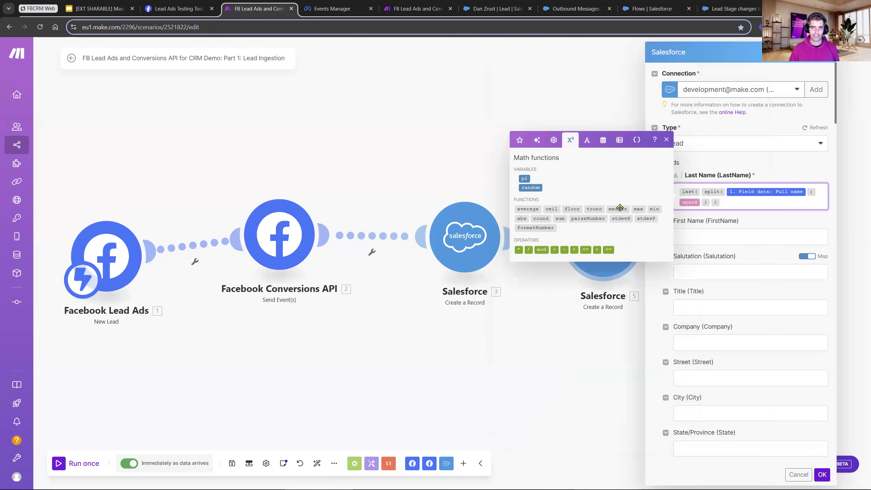
{"action": "left_click", "coordinate": [587, 140]}
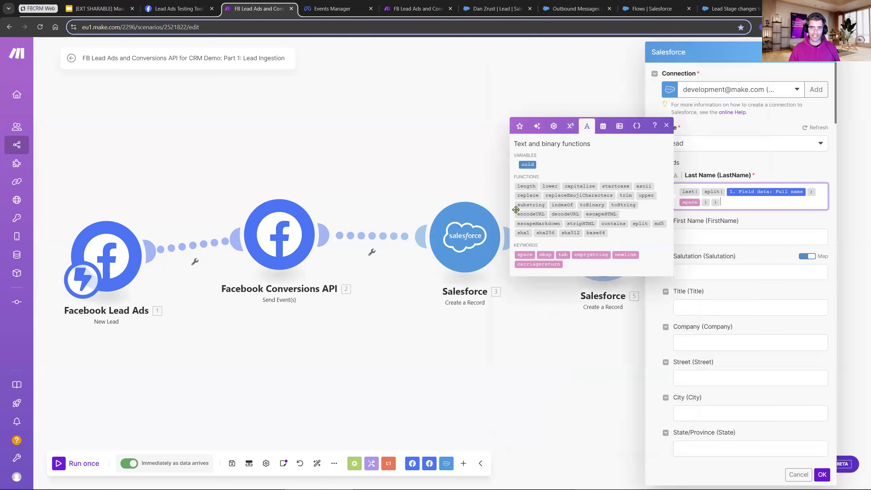
{"action": "left_click", "coordinate": [603, 127]}
{"action": "left_click", "coordinate": [619, 85]}
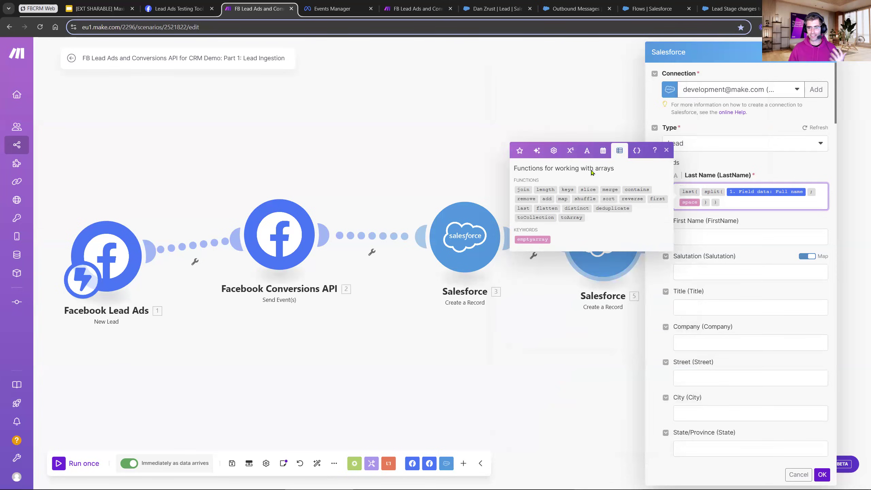
{"action": "left_click", "coordinate": [737, 240]}
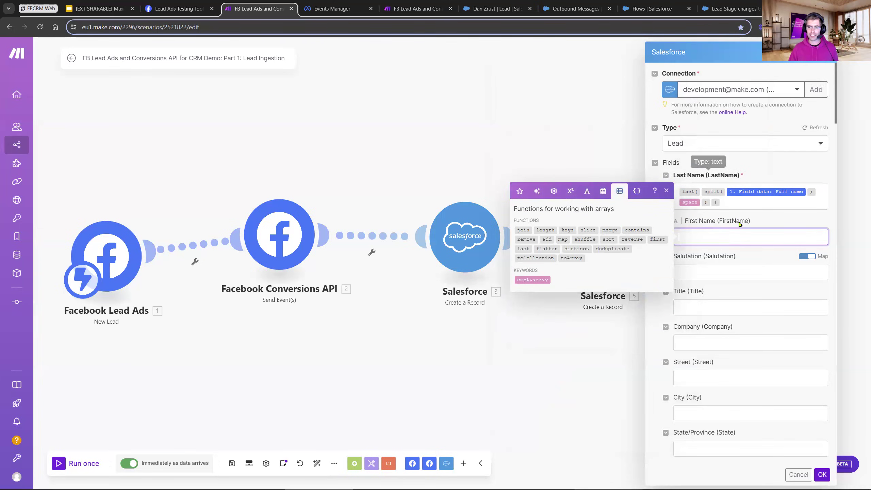
Map the Lead ID from Facebook Lead Ads into the Facebook Lead Ads ID field and leave the module's settings.
{"action": "scroll", "coordinate": [764, 339], "scroll_direction": "down", "scroll_amount": 15}
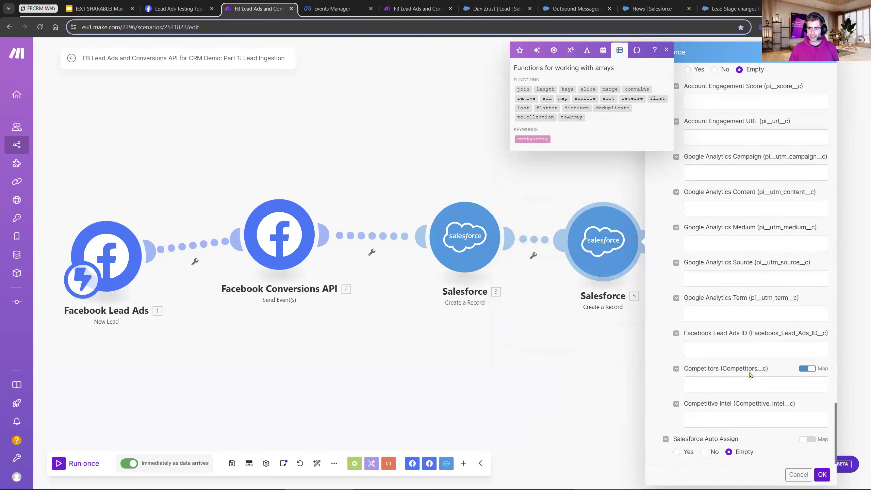
{"action": "left_click", "coordinate": [738, 353]}
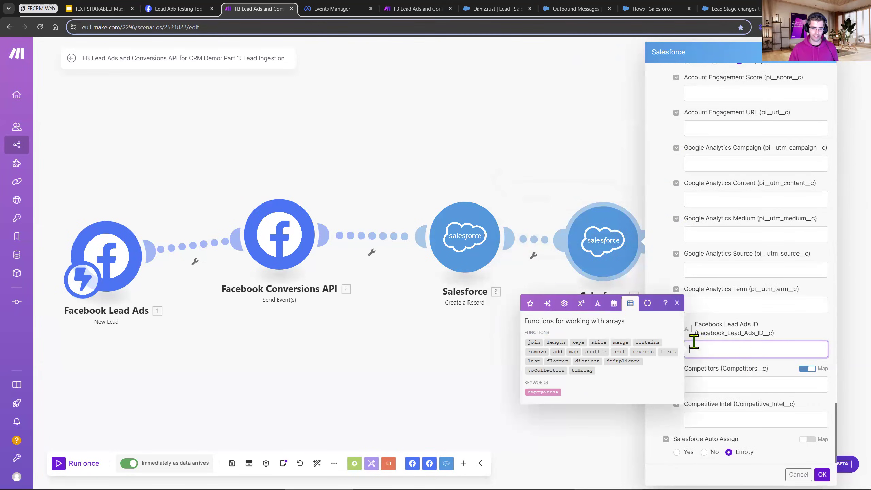
{"action": "left_click", "coordinate": [530, 303]}
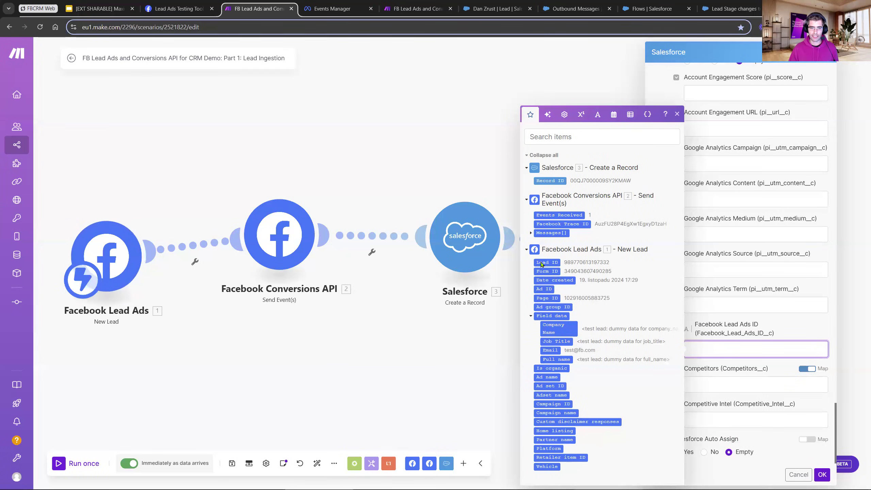
{"action": "left_click_drag", "start_coordinate": [547, 262], "coordinate": [756, 356]}
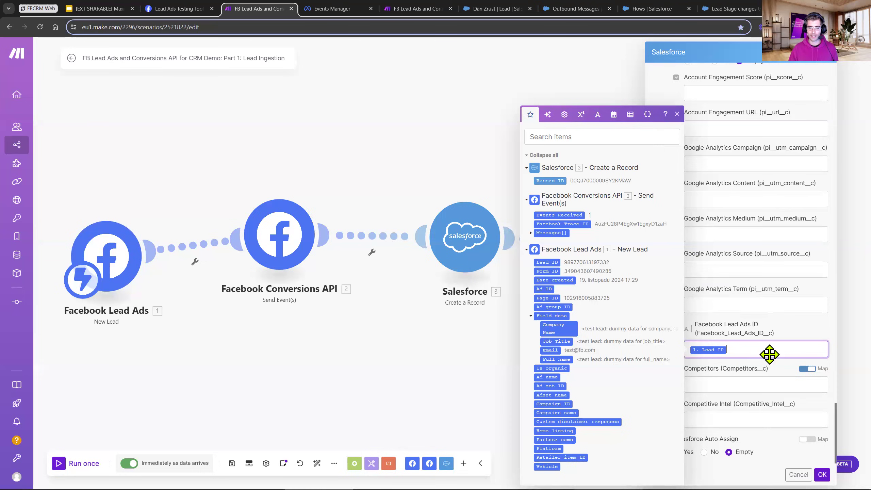
{"action": "scroll", "coordinate": [761, 353], "scroll_direction": "up", "scroll_amount": 10}
{"action": "scroll", "coordinate": [756, 292], "scroll_direction": "up", "scroll_amount": 15}
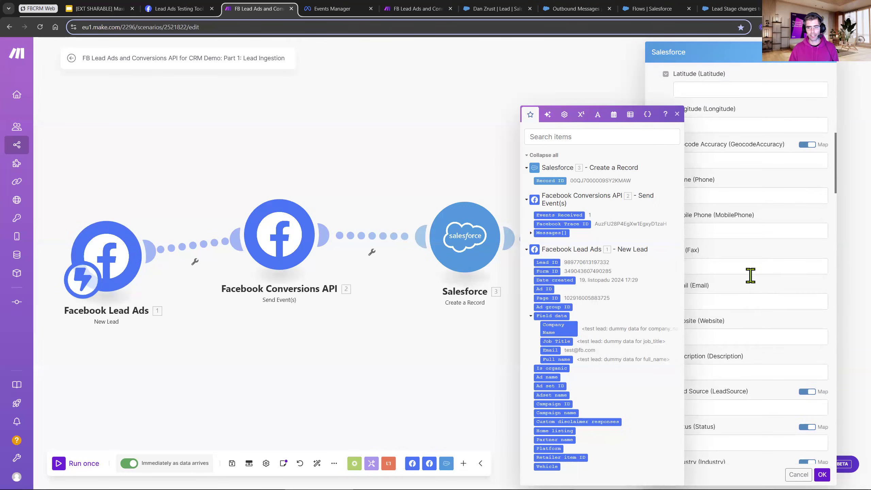
{"action": "scroll", "coordinate": [750, 276], "scroll_direction": "down", "scroll_amount": 5}
{"action": "scroll", "coordinate": [729, 316], "scroll_direction": "down", "scroll_amount": 5}
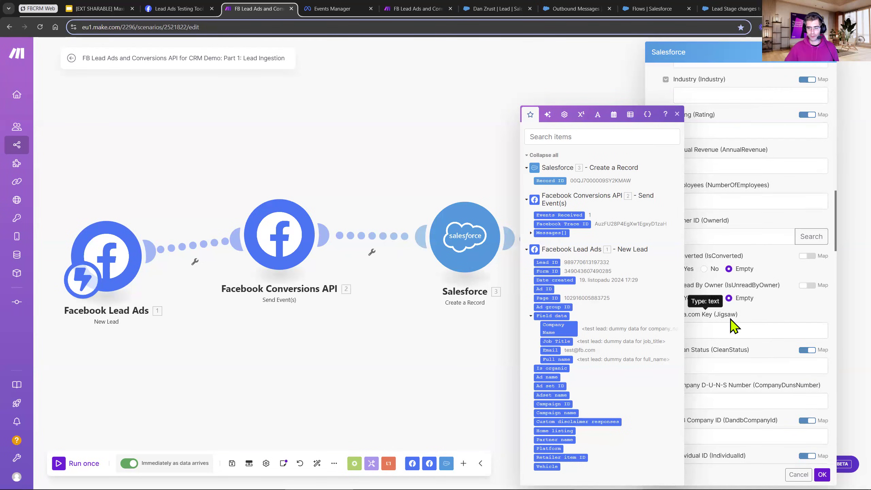
{"action": "left_click", "coordinate": [428, 370]}
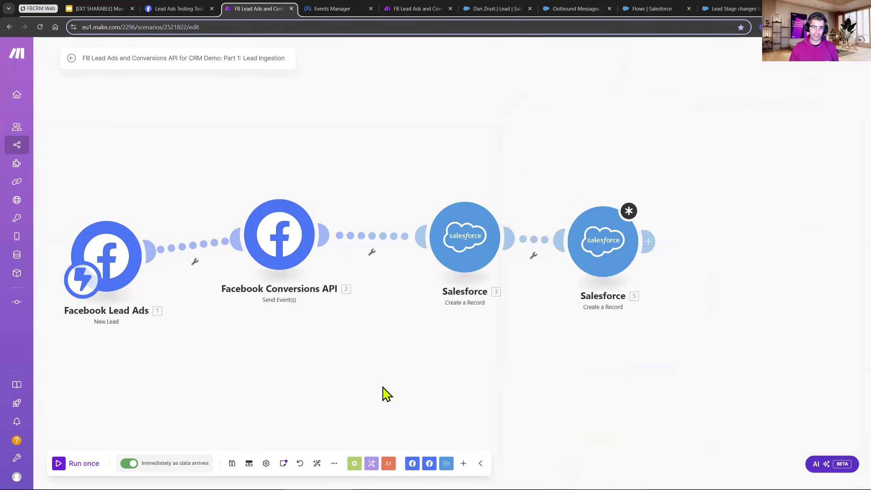
Align the Facebook Lead Ads module and both Salesforce modules in one horizontal row with Facebook Conversions API.
{"action": "left_click", "coordinate": [352, 464]}
{"action": "left_click", "coordinate": [554, 383]}
{"action": "scroll", "coordinate": [488, 380], "scroll_direction": "down", "scroll_amount": 2}
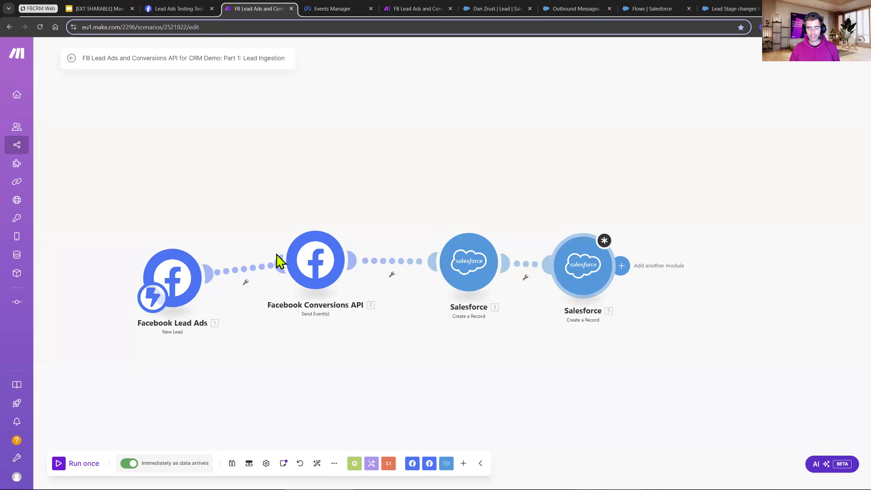
{"action": "left_click_drag", "start_coordinate": [165, 270], "coordinate": [157, 250]}
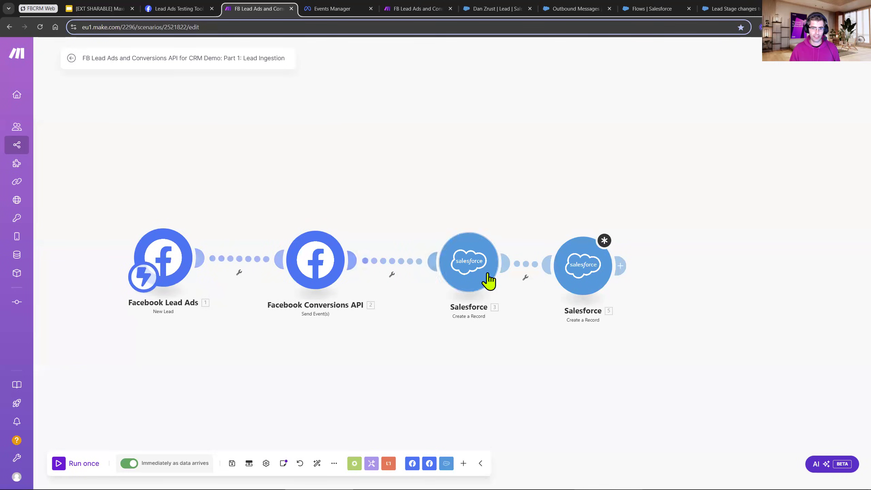
{"action": "left_click_drag", "start_coordinate": [489, 280], "coordinate": [467, 276]}
{"action": "left_click_drag", "start_coordinate": [585, 285], "coordinate": [568, 278]}
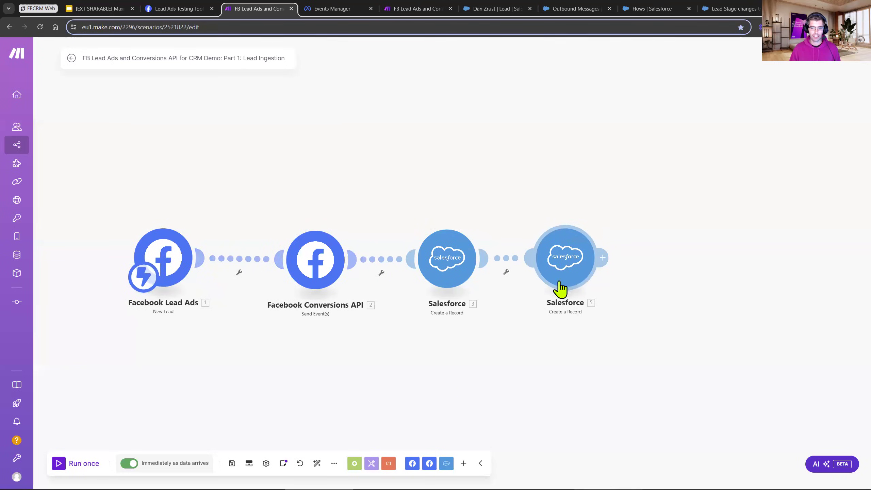
Add a router after the last Salesforce module and give it two empty routes.
{"action": "left_click", "coordinate": [355, 463]}
{"action": "left_click_drag", "start_coordinate": [381, 332], "coordinate": [696, 270]}
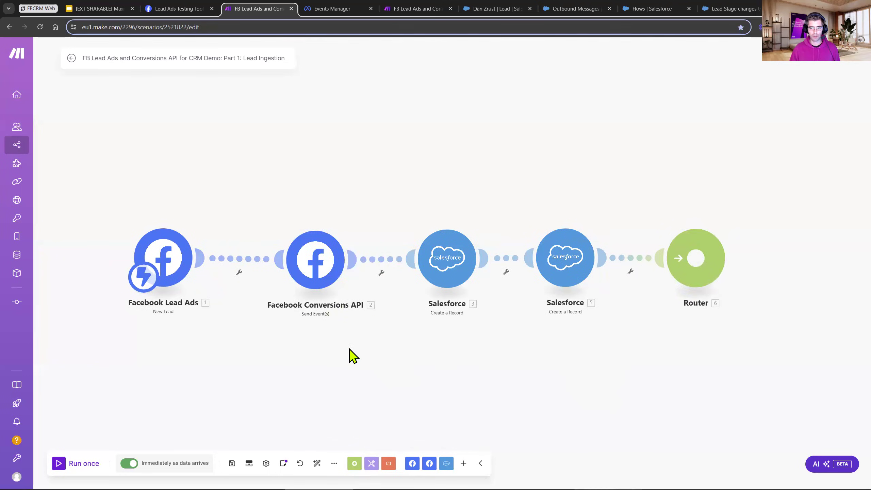
{"action": "scroll", "coordinate": [394, 309], "scroll_direction": "right", "scroll_amount": 5}
{"action": "left_click", "coordinate": [436, 259]}
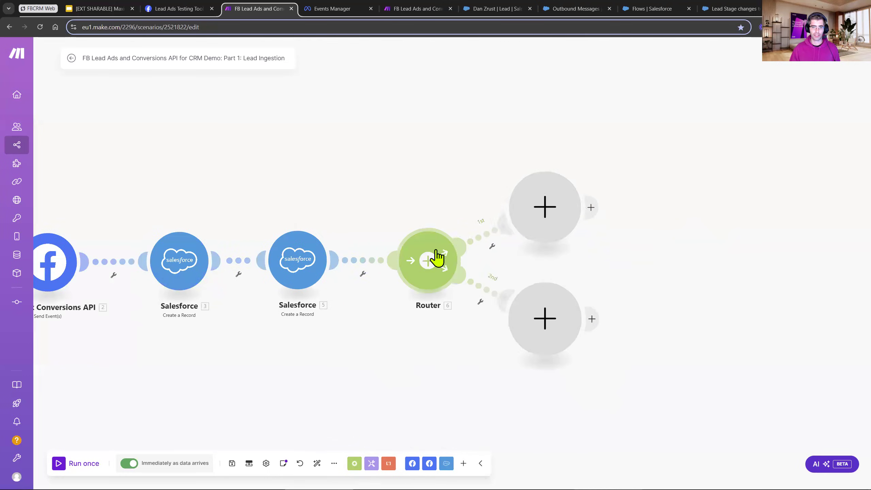
Place a second router on the first route of the existing router and open the module choice for its second route.
{"action": "left_click", "coordinate": [548, 214]}
{"action": "key", "text": "Escape"}
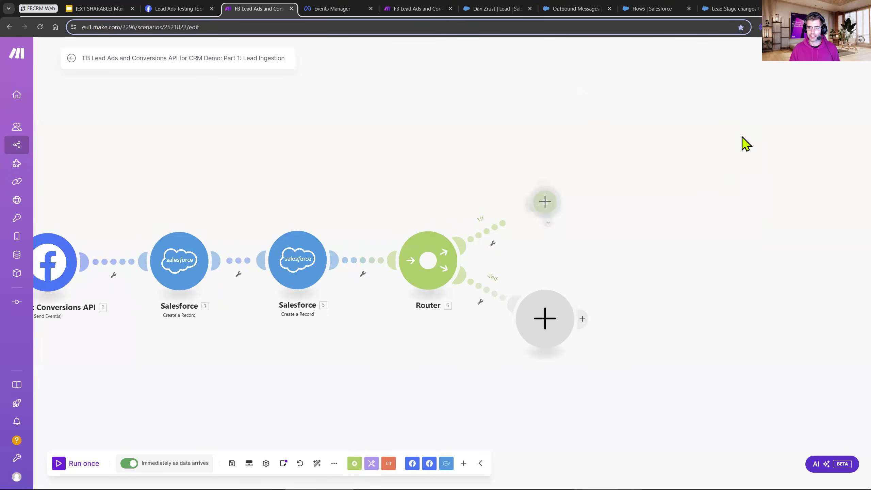
{"action": "left_click", "coordinate": [677, 263]}
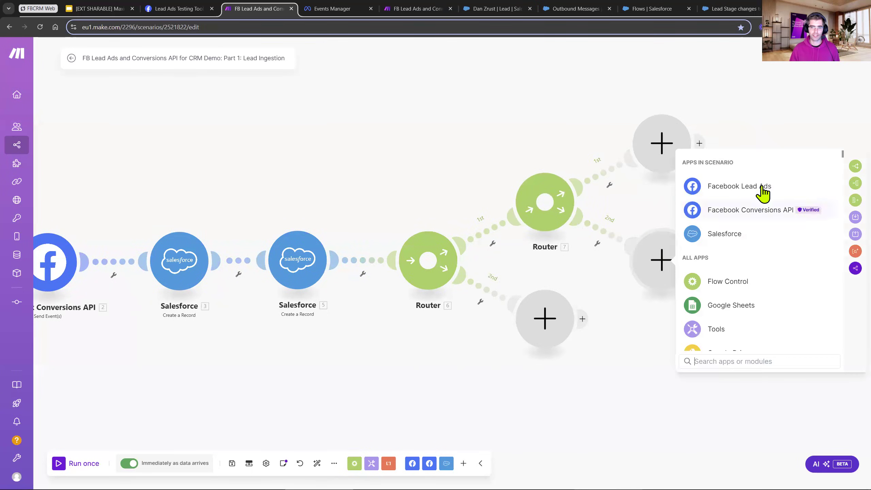
Open the filter settings on the second router's second route and leave them without adding a condition.
{"action": "left_click", "coordinate": [596, 243]}
{"action": "left_click", "coordinate": [600, 252]}
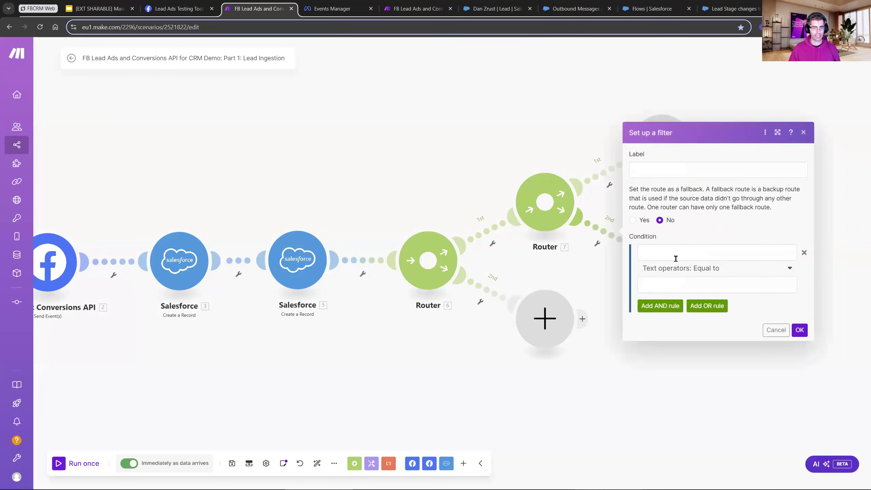
{"action": "left_click", "coordinate": [578, 406]}
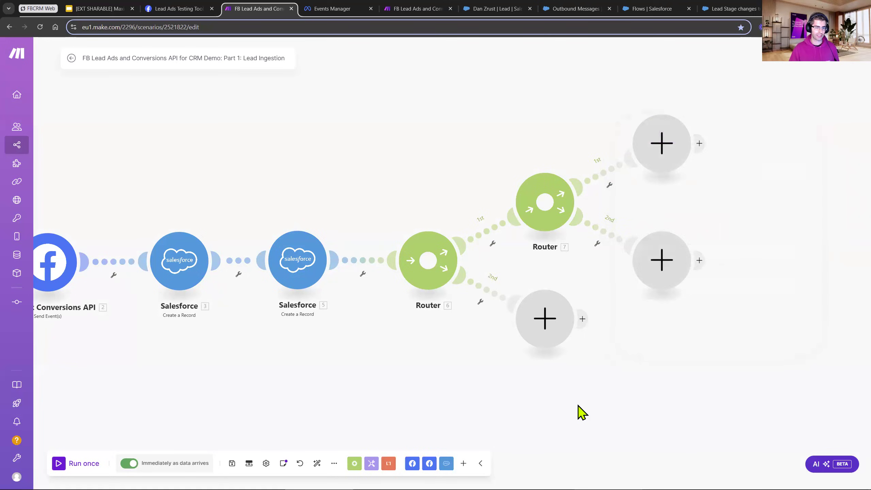
Delete the second Salesforce module and both routers with their empty routes, and auto-align the remaining three modules.
{"action": "left_click_drag", "start_coordinate": [300, 337], "coordinate": [434, 290]}
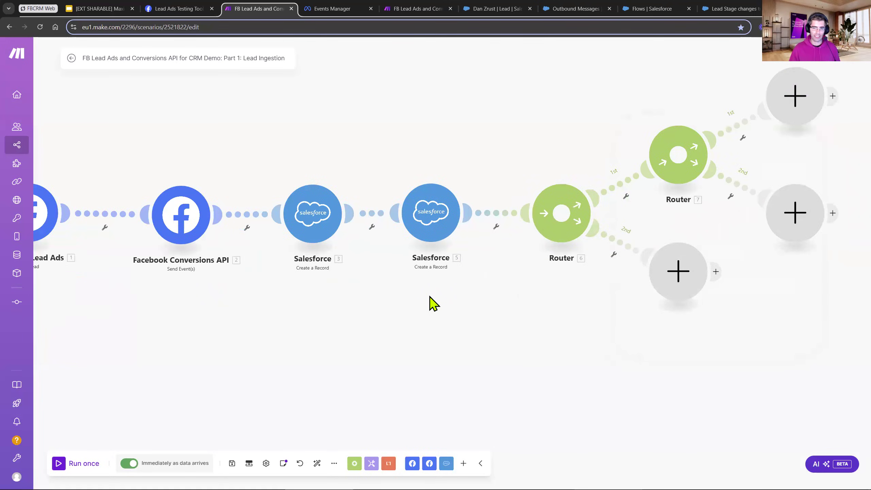
{"action": "scroll", "coordinate": [430, 296], "scroll_direction": "down", "scroll_amount": 2}
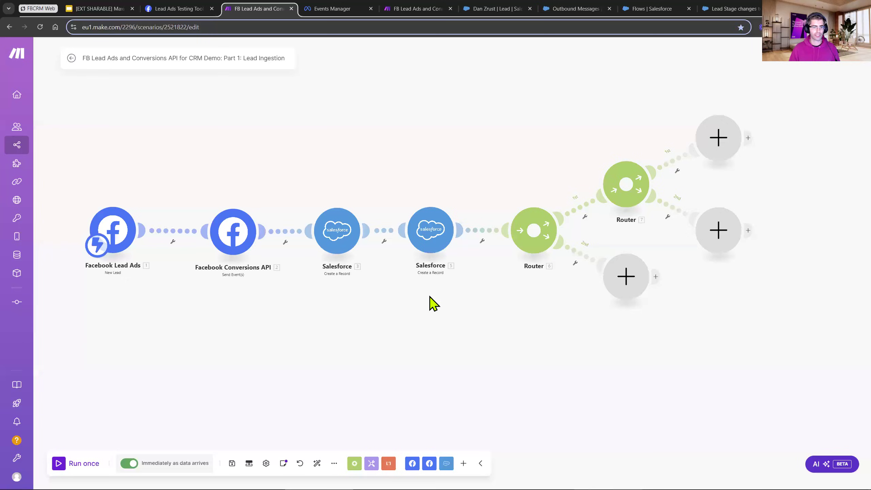
{"action": "left_click_drag", "start_coordinate": [394, 325], "coordinate": [452, 354]}
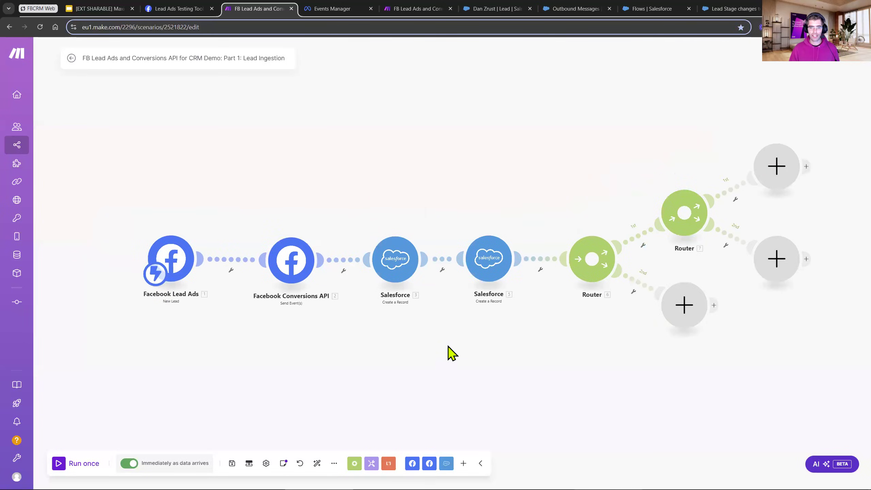
{"action": "left_click_drag", "start_coordinate": [470, 132], "coordinate": [842, 374]}
{"action": "key", "text": "Delete"}
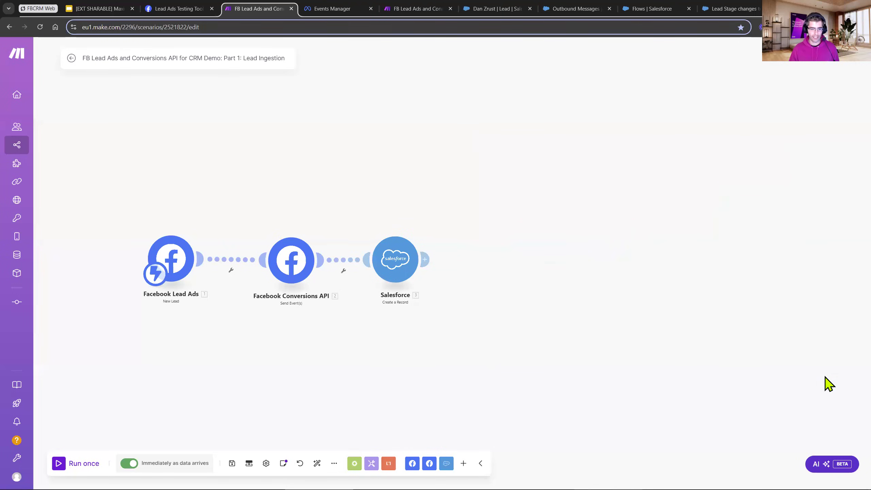
{"action": "left_click", "coordinate": [317, 464]}
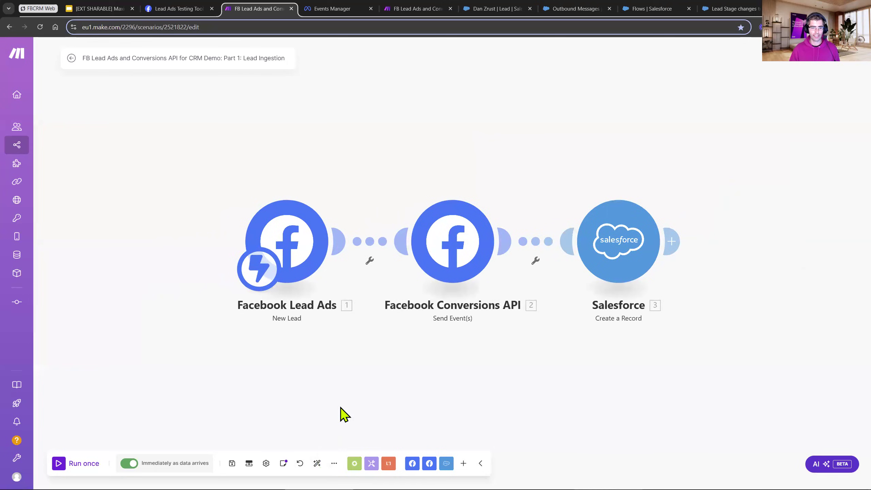
Review the settings of the Facebook Lead Ads, Facebook Conversions API and Salesforce modules without changing them.
{"action": "left_click", "coordinate": [286, 241]}
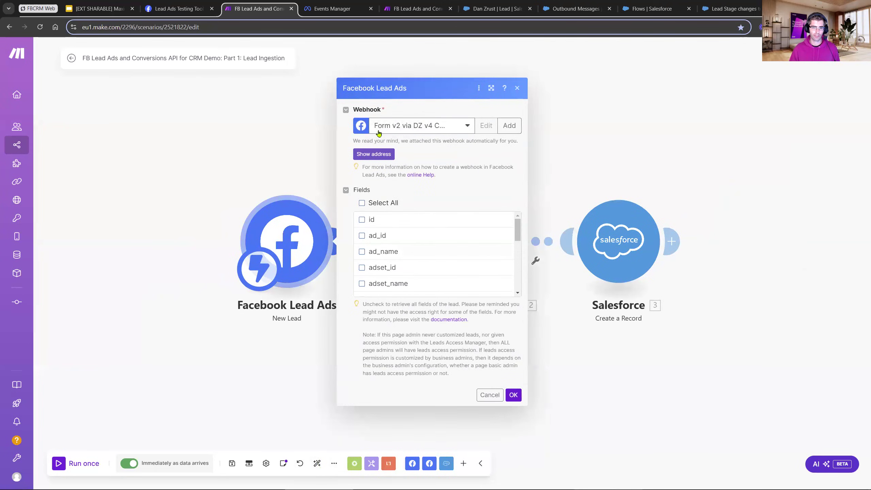
{"action": "left_click", "coordinate": [489, 395]}
{"action": "left_click", "coordinate": [436, 257]}
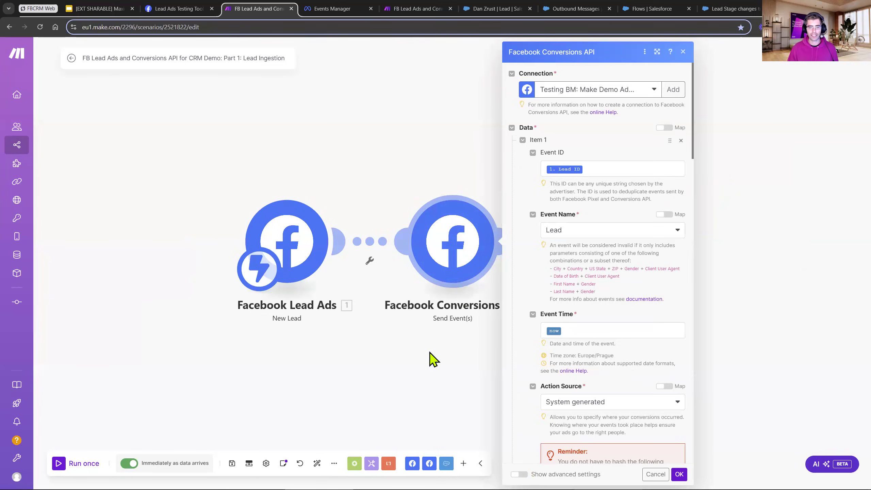
{"action": "left_click", "coordinate": [497, 338]}
{"action": "left_click", "coordinate": [618, 242]}
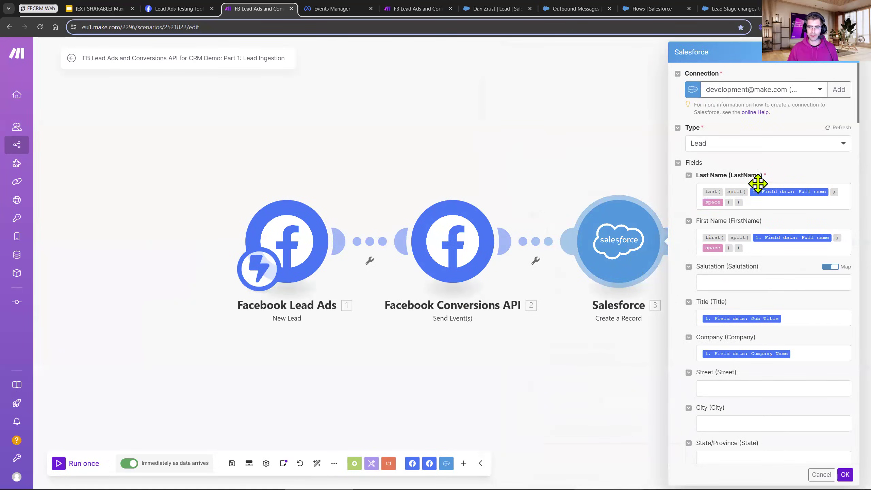
{"action": "scroll", "coordinate": [759, 240], "scroll_direction": "down", "scroll_amount": 3}
{"action": "scroll", "coordinate": [755, 253], "scroll_direction": "down", "scroll_amount": 3}
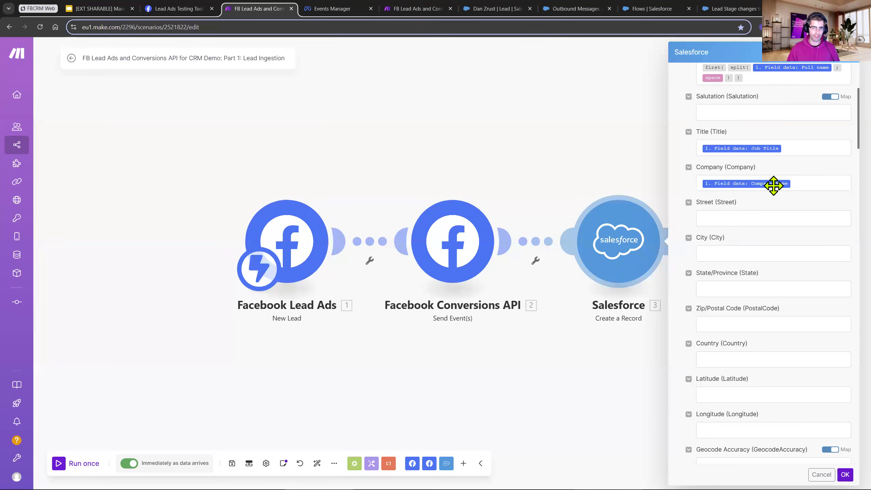
{"action": "left_click", "coordinate": [572, 172]}
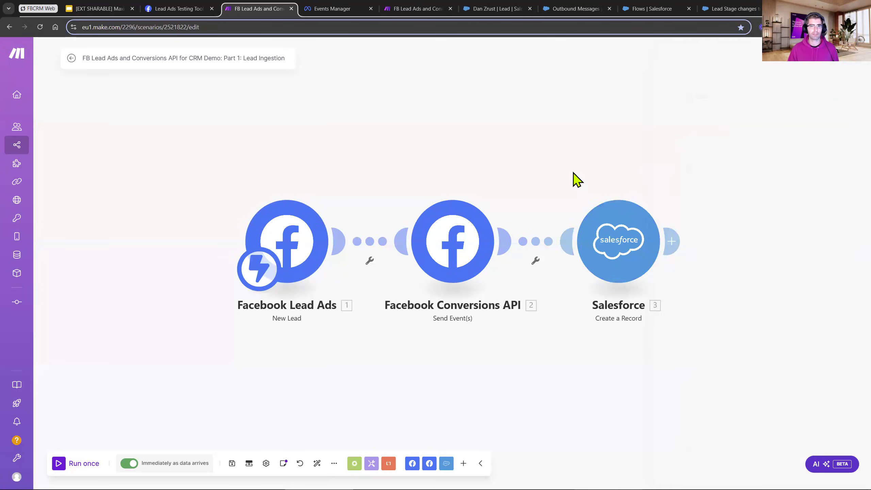
Switch to the Salesforce lead record and set the Windows display scaling to 150% for larger text.
{"action": "left_click", "coordinate": [487, 10]}
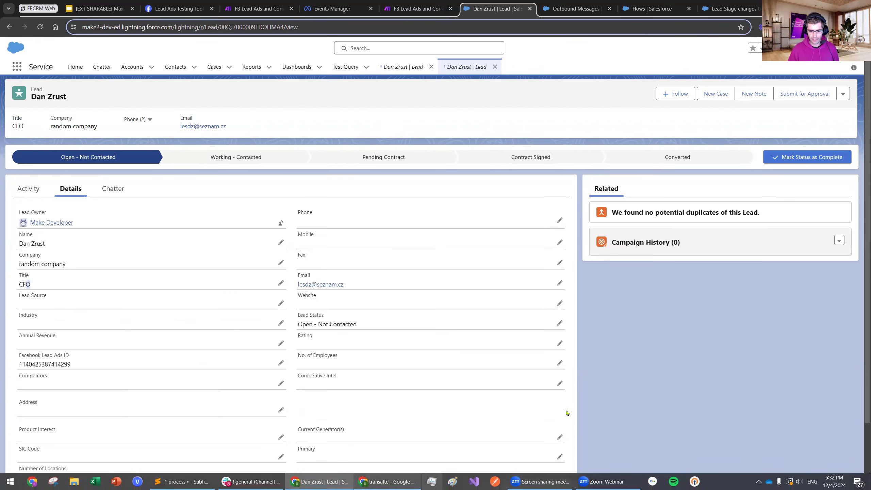
{"action": "key", "text": "super+r"}
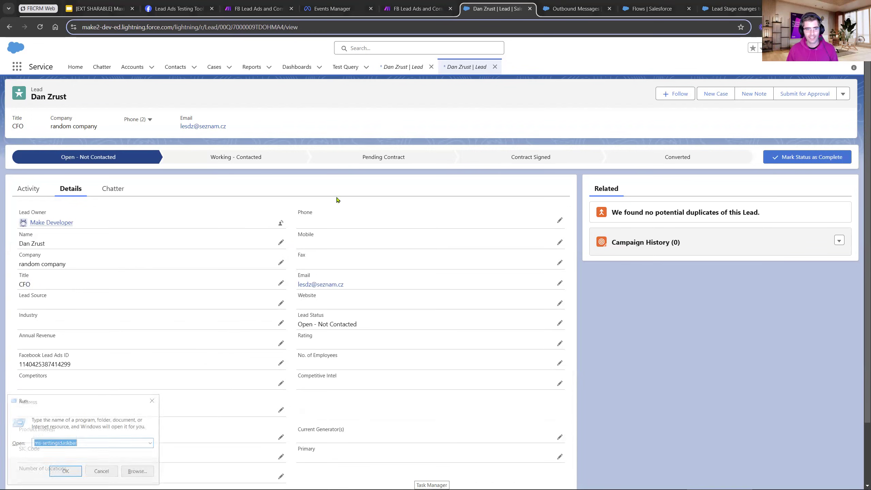
{"action": "key", "text": "Return"}
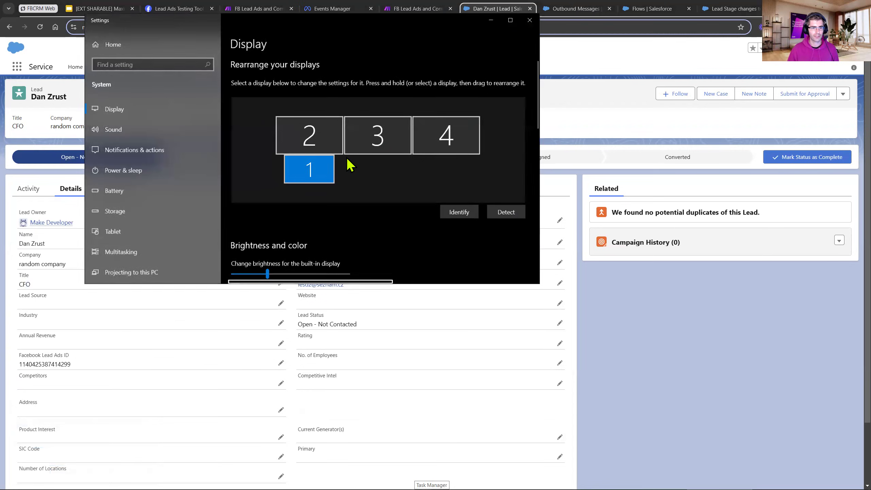
{"action": "scroll", "coordinate": [356, 193], "scroll_direction": "down", "scroll_amount": 2}
{"action": "scroll", "coordinate": [355, 193], "scroll_direction": "down", "scroll_amount": 4}
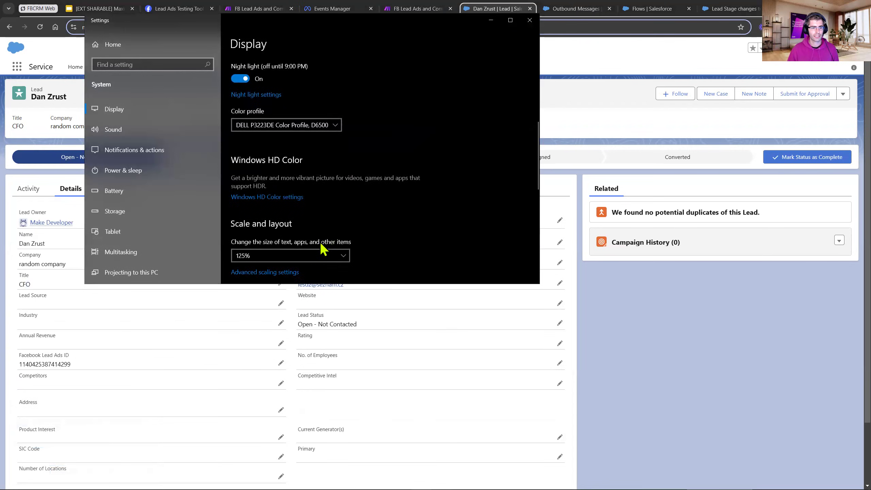
{"action": "left_click", "coordinate": [315, 260]}
{"action": "left_click", "coordinate": [305, 228]}
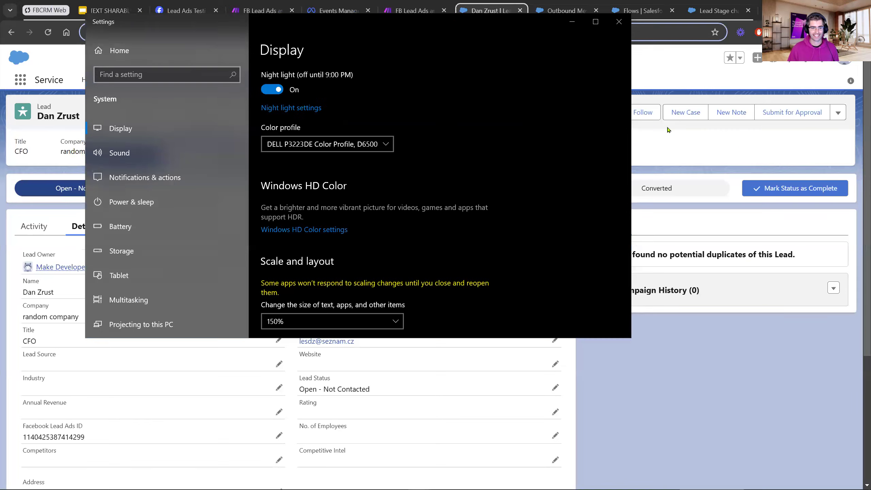
{"action": "left_click", "coordinate": [657, 424]}
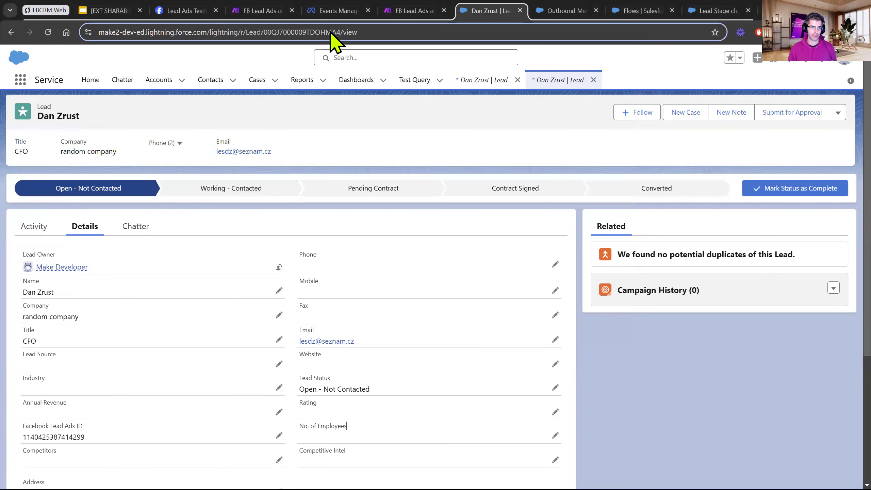
Switch to Meta Events Manager, examine the data source types offered for a new connection, and cancel.
{"action": "left_click", "coordinate": [325, 10]}
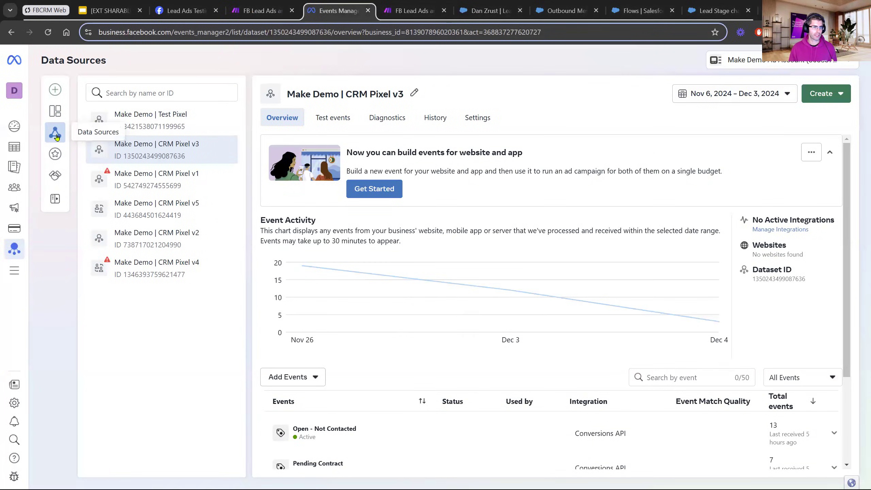
{"action": "left_click", "coordinate": [56, 91]}
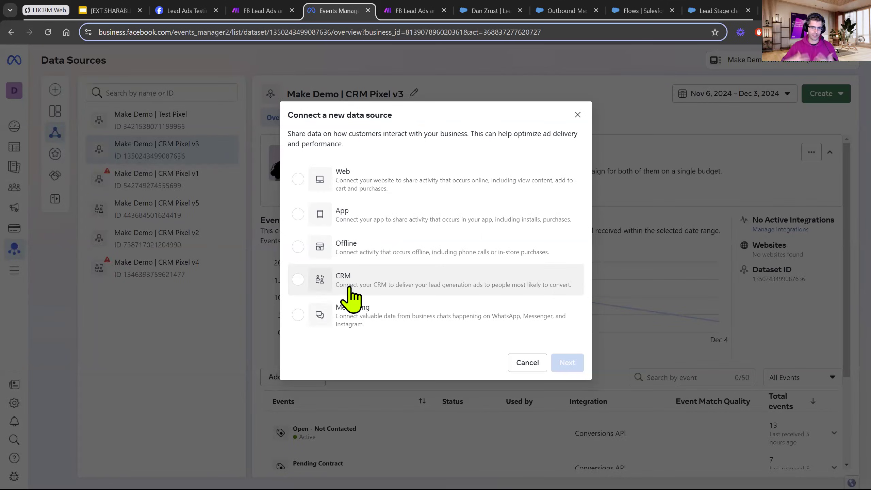
{"action": "left_click", "coordinate": [527, 362]}
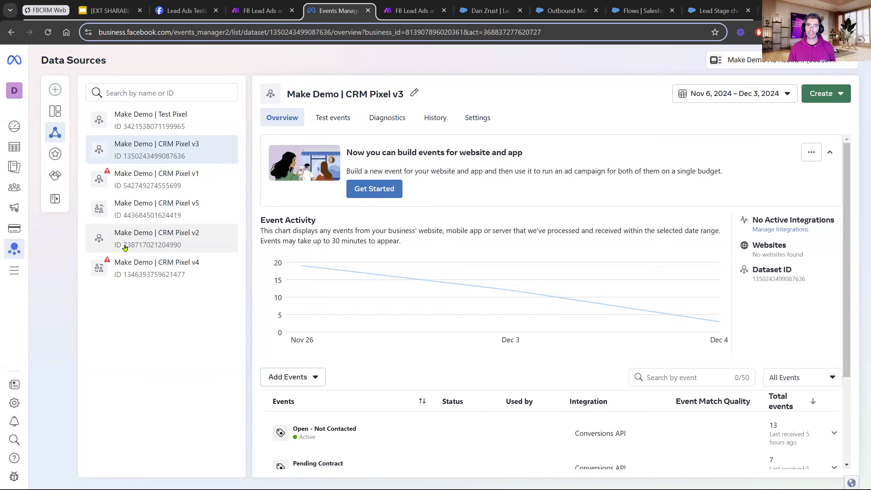
View the lead's status stages in Salesforce, and reload the Part 2: Lead Events scenario in Make.
{"action": "left_click", "coordinate": [480, 12]}
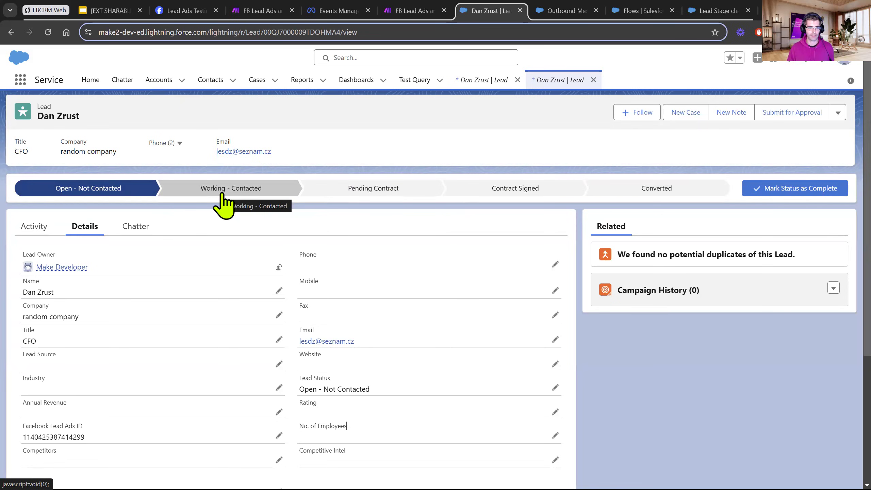
{"action": "left_click", "coordinate": [421, 16]}
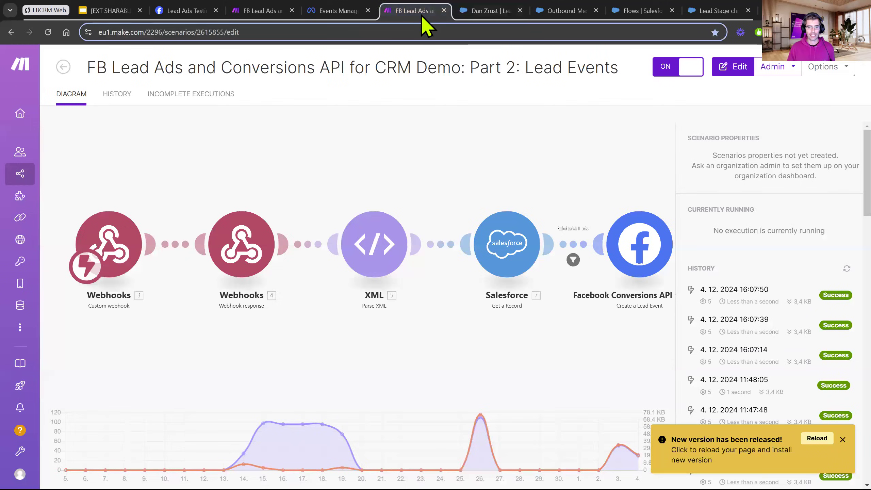
{"action": "key", "text": "F5"}
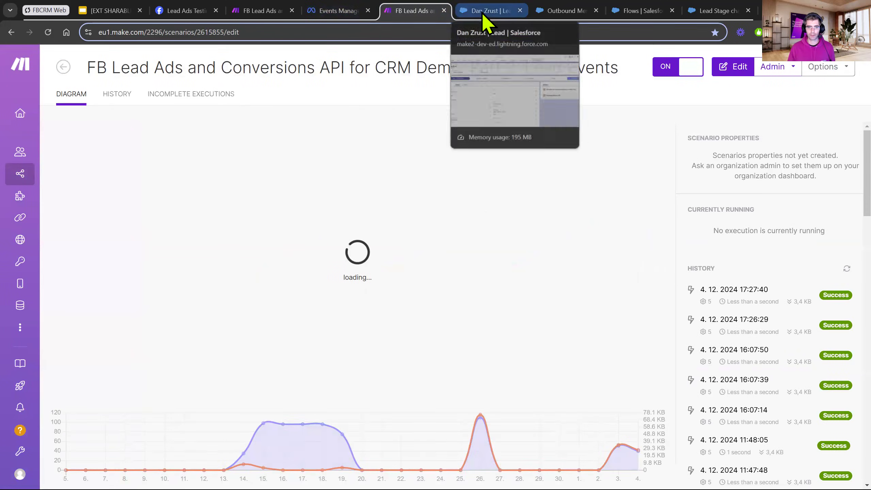
Set the Salesforce lead's current status to Working - Contacted and check the run in the Make Lead Events scenario.
{"action": "left_click", "coordinate": [467, 13]}
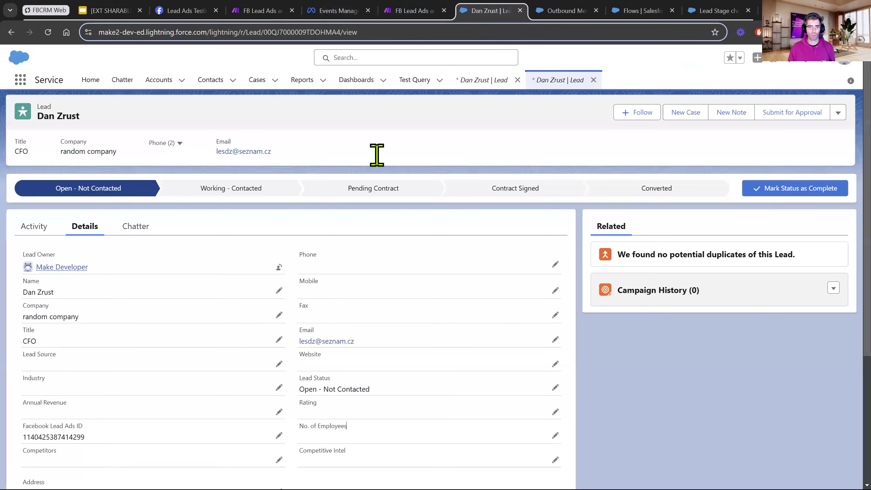
{"action": "left_click", "coordinate": [243, 193]}
{"action": "left_click", "coordinate": [765, 191]}
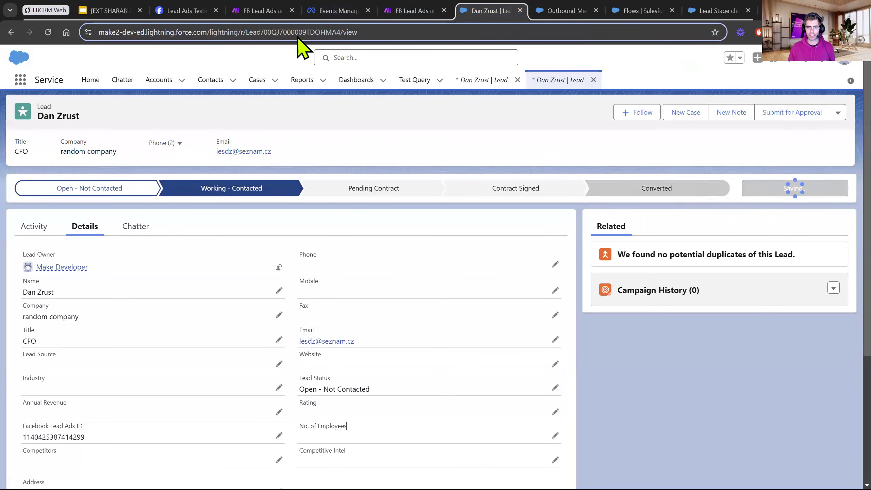
{"action": "left_click", "coordinate": [411, 8]}
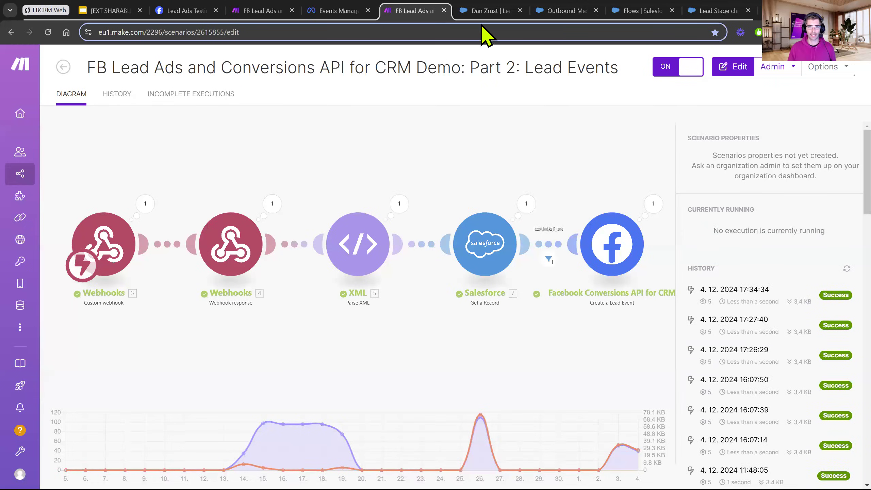
Set the Salesforce lead's current status to Pending Contract and check the run in the Make Lead Events scenario.
{"action": "left_click", "coordinate": [491, 12]}
{"action": "left_click", "coordinate": [373, 193]}
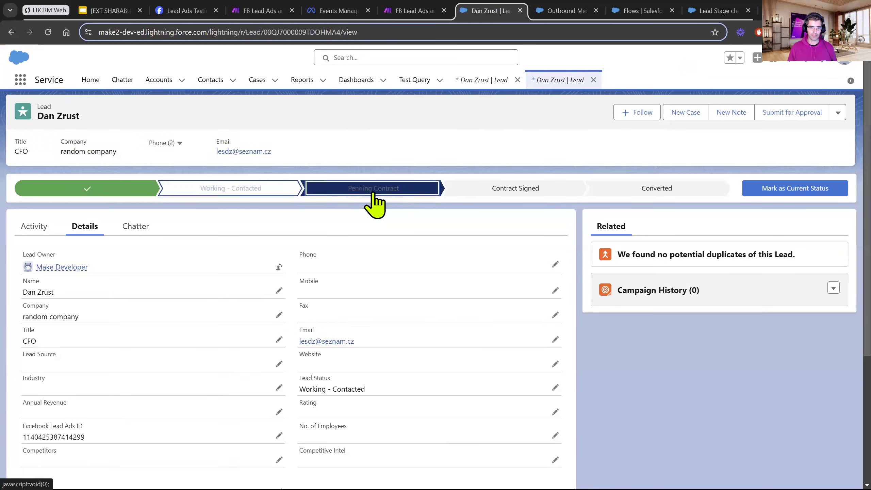
{"action": "left_click", "coordinate": [755, 186]}
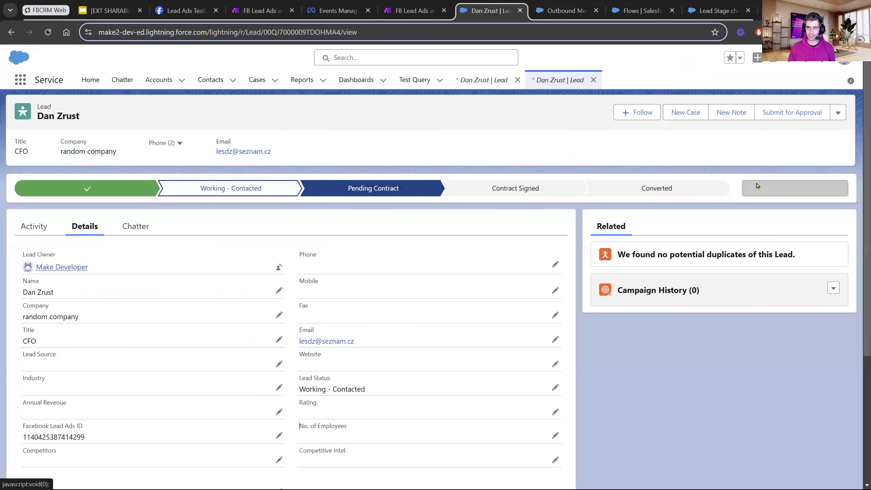
{"action": "left_click", "coordinate": [412, 11]}
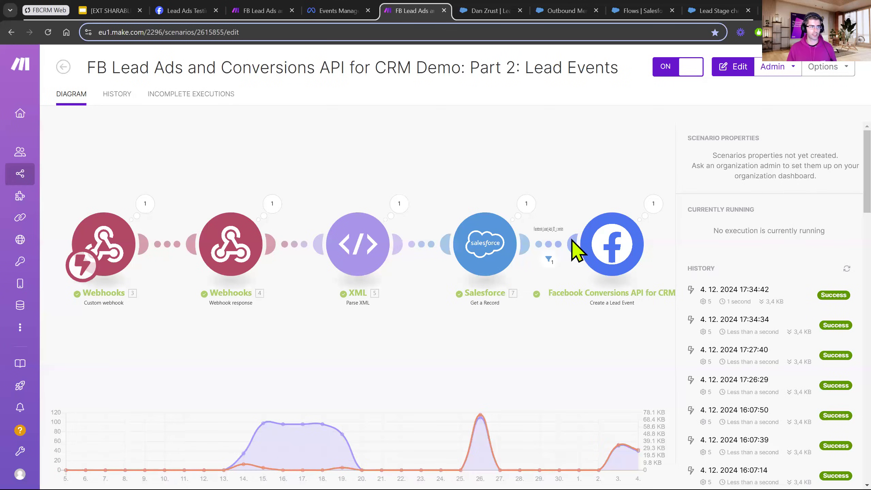
Set the lead's current status to Contract Signed on its Salesforce record.
{"action": "left_click", "coordinate": [483, 11]}
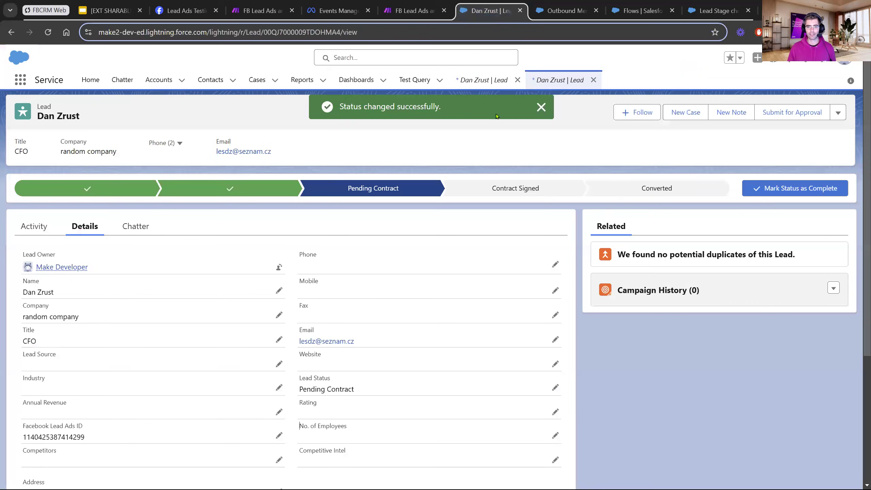
{"action": "left_click", "coordinate": [513, 190]}
{"action": "left_click", "coordinate": [832, 194]}
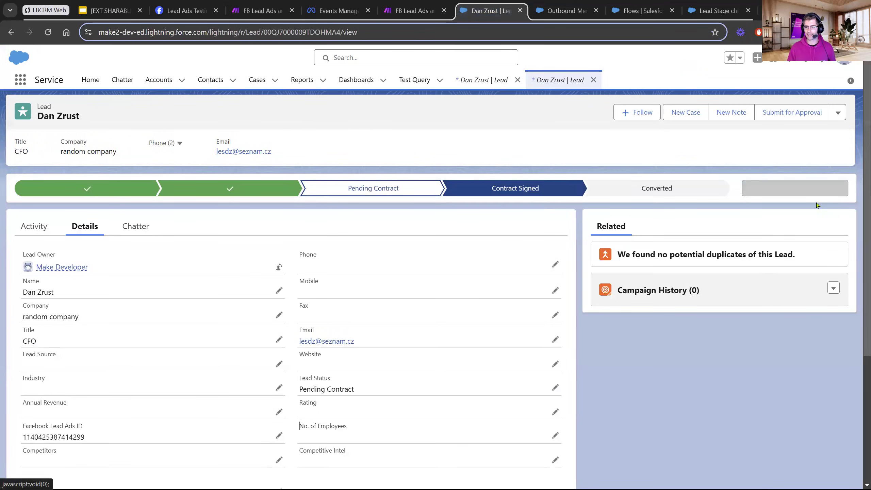
Check the latest run in the Make Lead Events scenario against the lead's Facebook Lead Ads ID in Salesforce.
{"action": "left_click", "coordinate": [386, 10]}
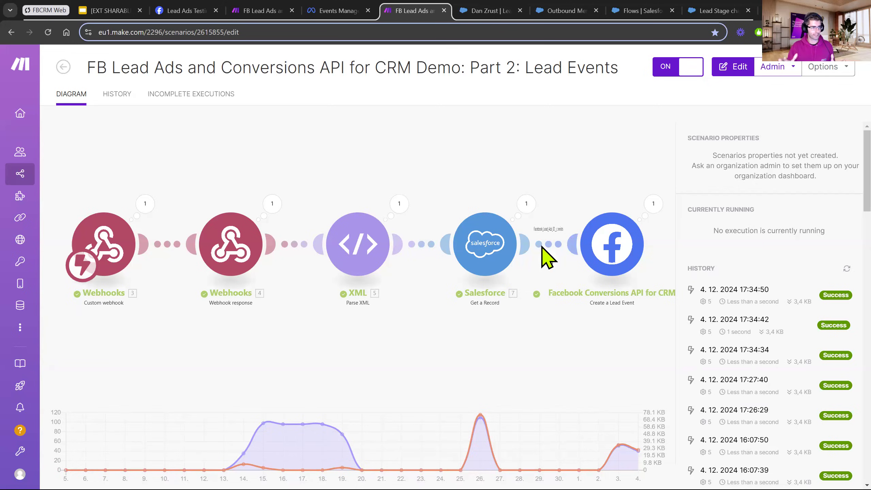
{"action": "left_click", "coordinate": [466, 11]}
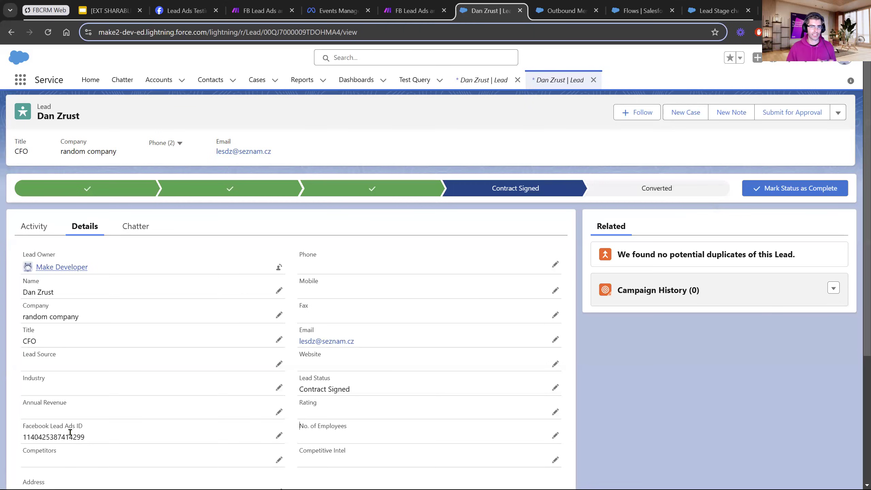
{"action": "left_click", "coordinate": [426, 10]}
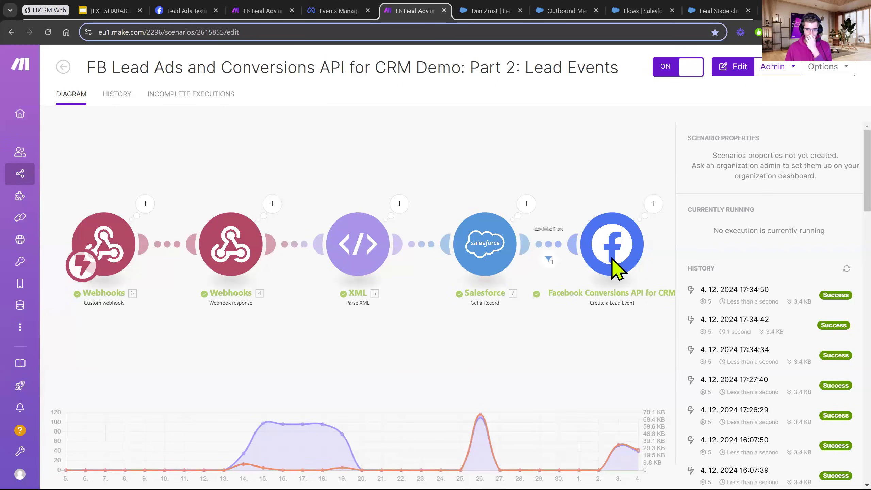
Open the Lead Events scenario for editing and examine the Create a Lead Event module's mappings against the lead's Salesforce record.
{"action": "left_click", "coordinate": [597, 341]}
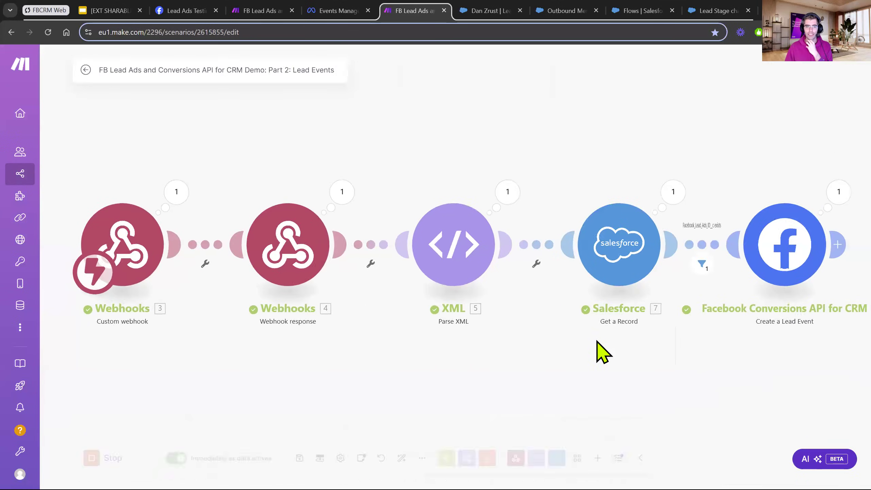
{"action": "left_click_drag", "start_coordinate": [736, 378], "coordinate": [494, 341]}
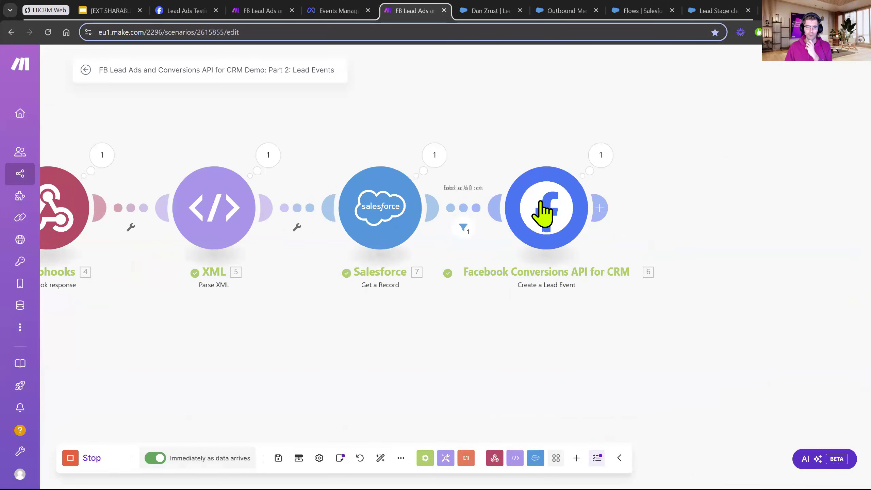
{"action": "left_click", "coordinate": [545, 214]}
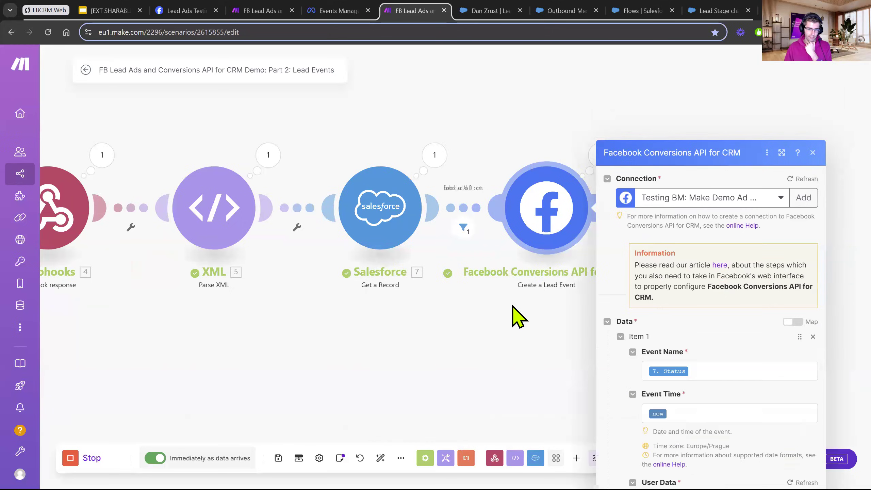
{"action": "left_click", "coordinate": [499, 279]}
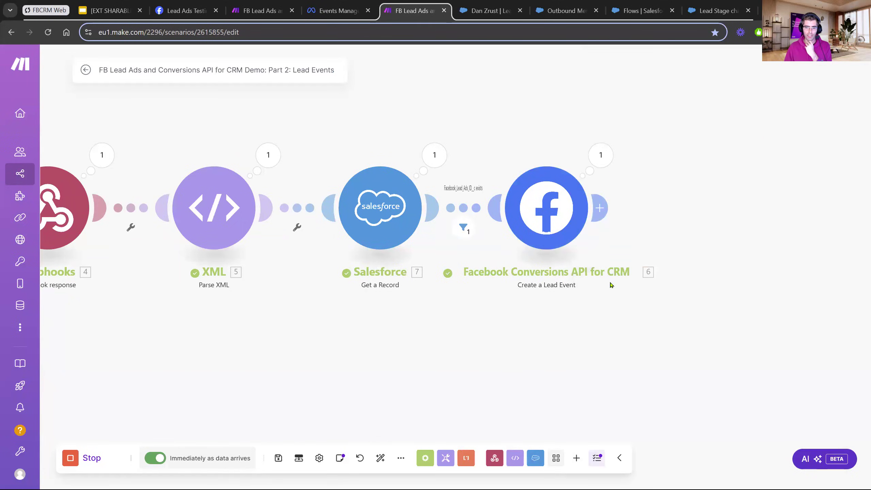
{"action": "left_click", "coordinate": [541, 221]}
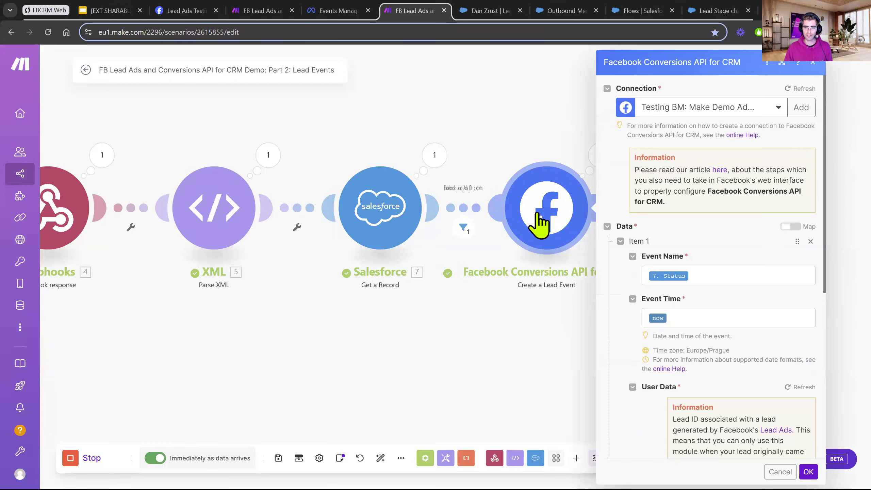
{"action": "scroll", "coordinate": [754, 302], "scroll_direction": "down", "scroll_amount": 3}
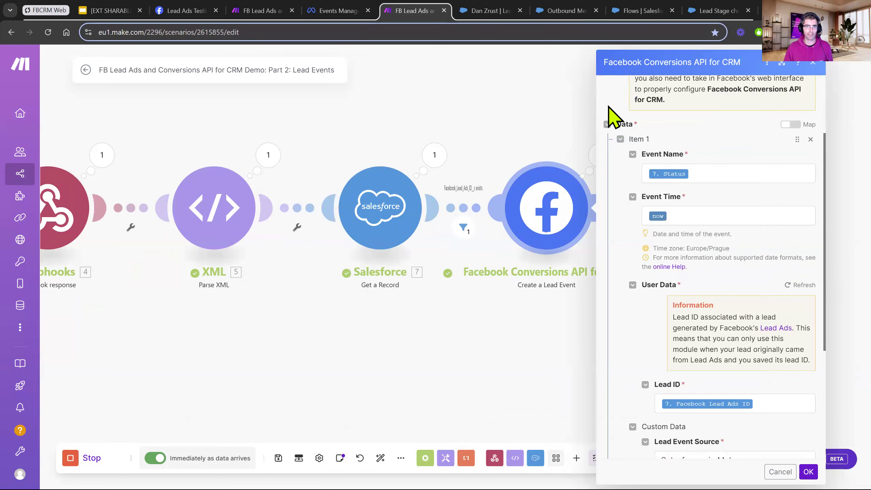
{"action": "left_click", "coordinate": [471, 12]}
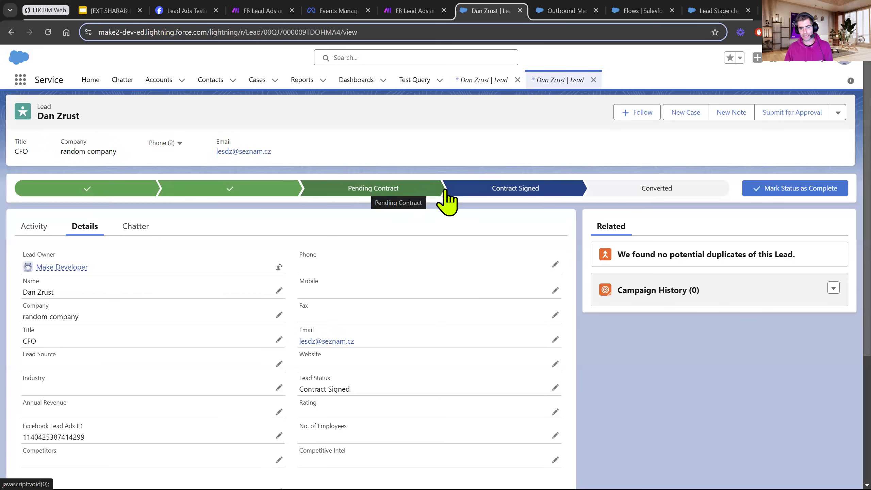
{"action": "left_click", "coordinate": [414, 11]}
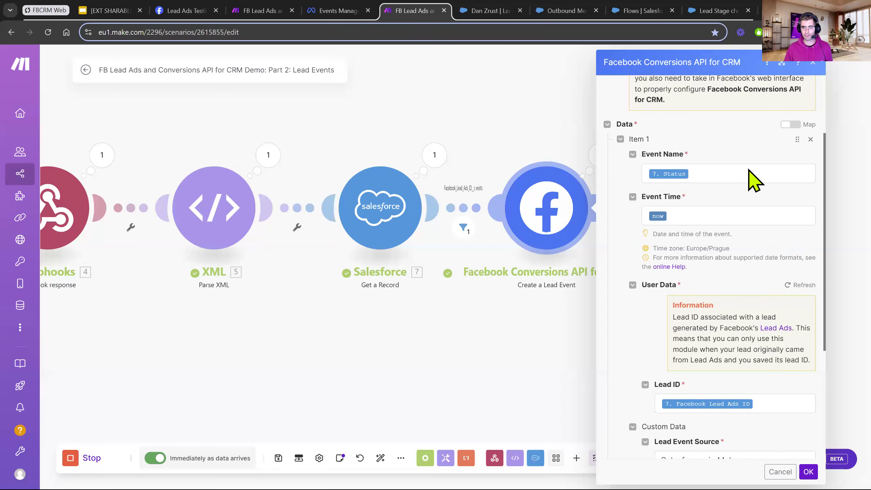
Clear the Event Time mapping in the Create a Lead Event module and map it to the now variable.
{"action": "left_click", "coordinate": [679, 211]}
{"action": "key", "text": "BackSpace"}
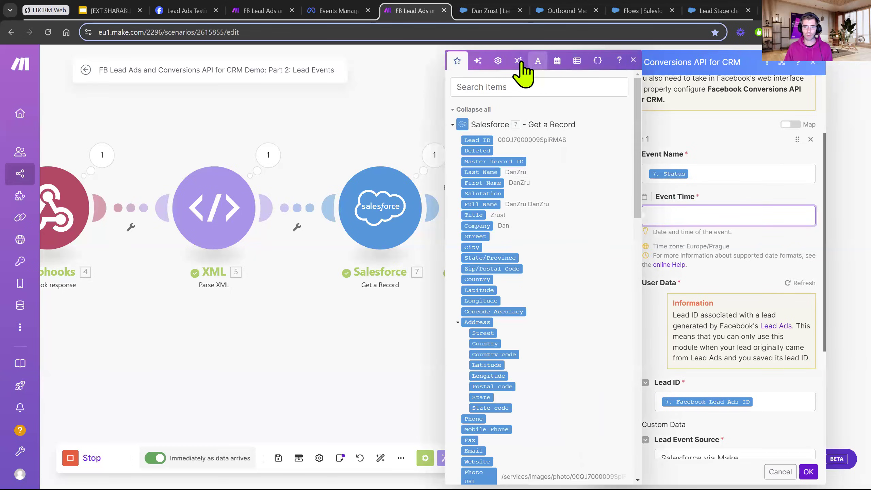
{"action": "left_click", "coordinate": [557, 62]}
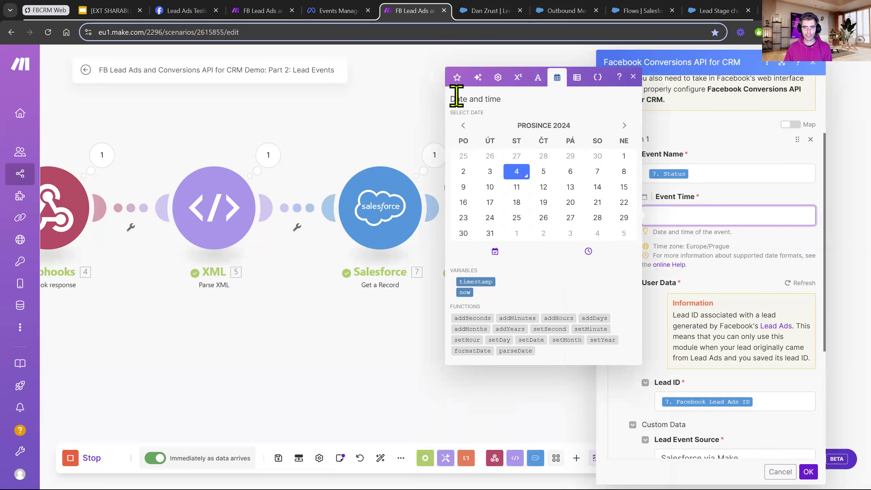
{"action": "left_click_drag", "start_coordinate": [465, 292], "coordinate": [694, 213]}
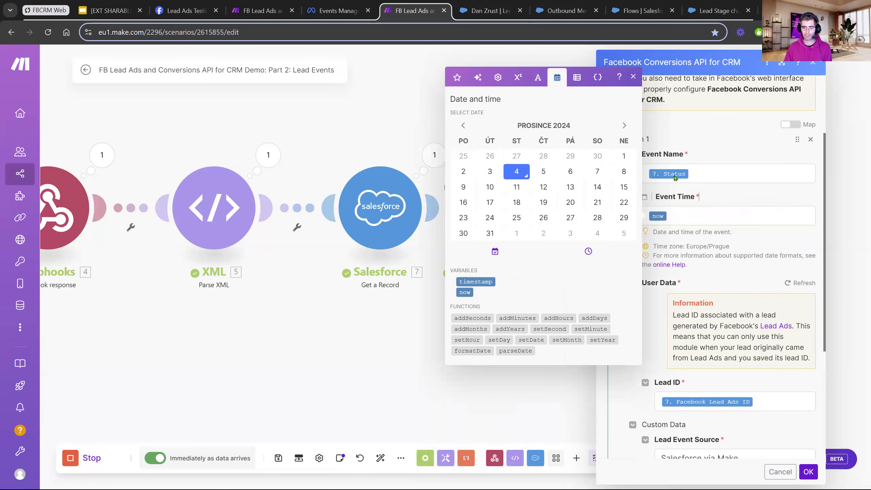
{"action": "left_click", "coordinate": [633, 76]}
Search the Lead ID field's mappable items for "lead id", check the Facebook Lead Ads ID item, and close the module settings.
{"action": "scroll", "coordinate": [743, 274], "scroll_direction": "down", "scroll_amount": 5}
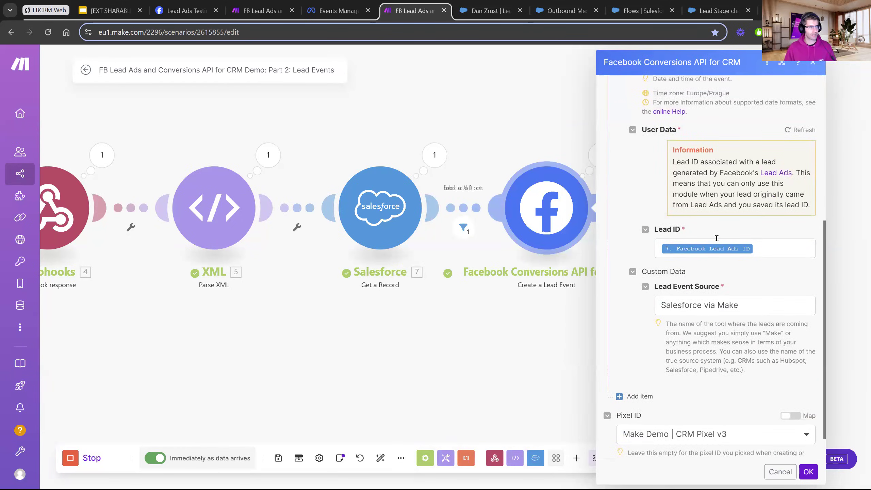
{"action": "left_click", "coordinate": [783, 248]}
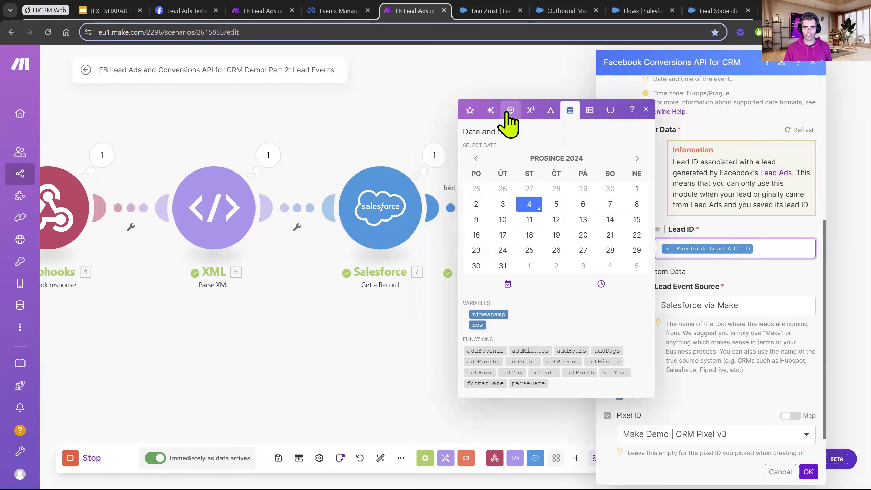
{"action": "left_click", "coordinate": [467, 115]}
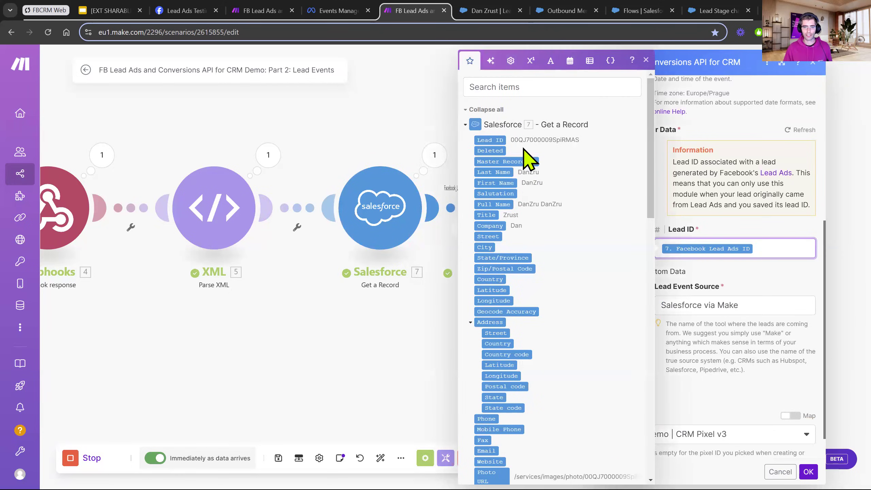
{"action": "left_click", "coordinate": [533, 90]}
{"action": "type", "text": "lead id"}
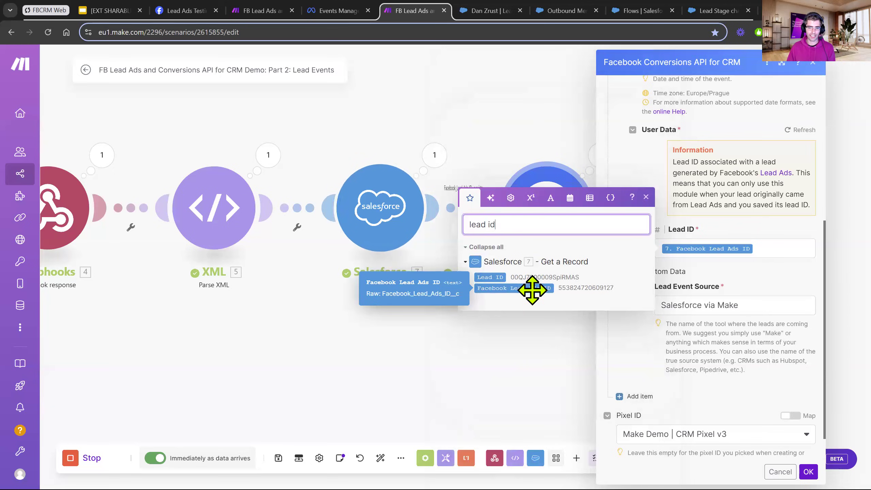
{"action": "left_click_drag", "start_coordinate": [533, 290], "coordinate": [593, 291]}
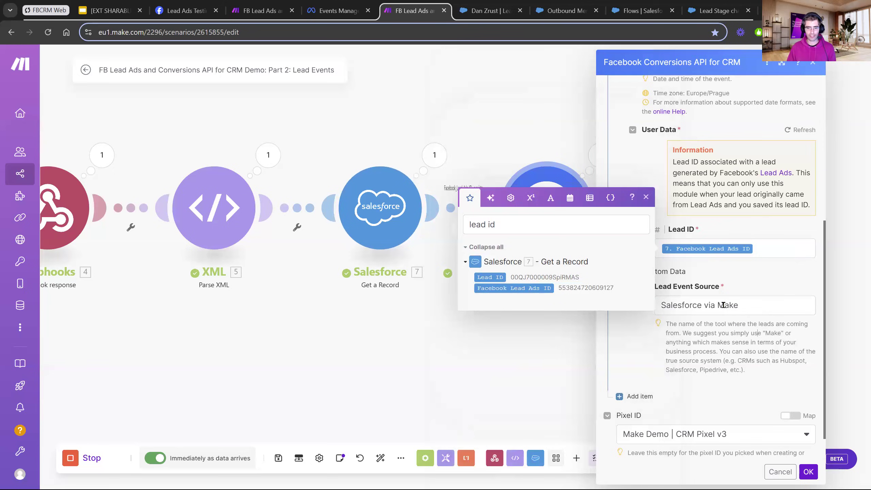
{"action": "left_click", "coordinate": [644, 198]}
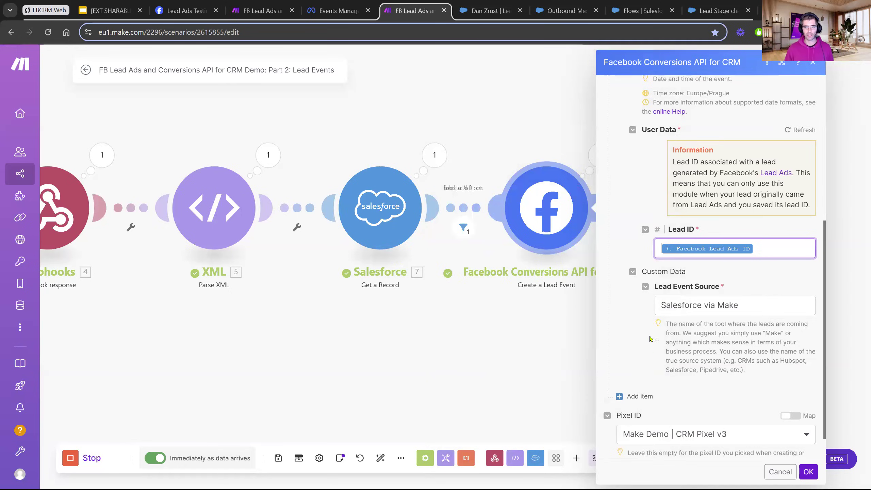
{"action": "scroll", "coordinate": [715, 260], "scroll_direction": "up", "scroll_amount": 5}
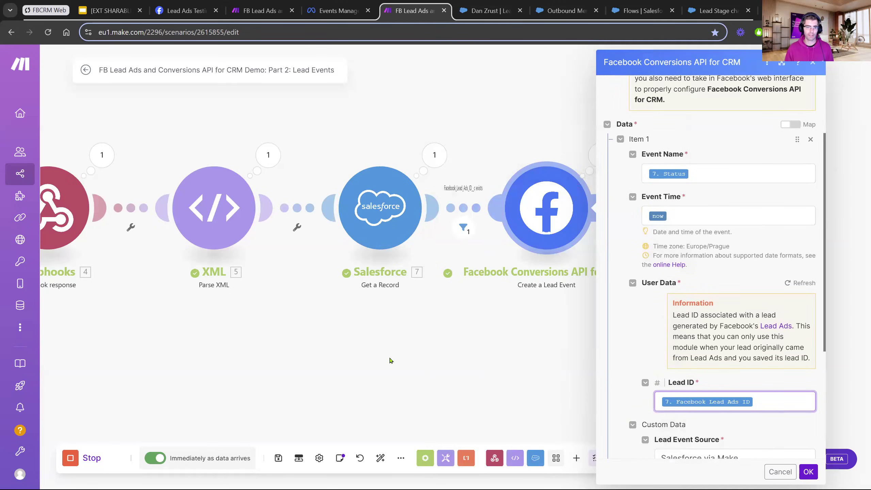
{"action": "left_click", "coordinate": [276, 352]}
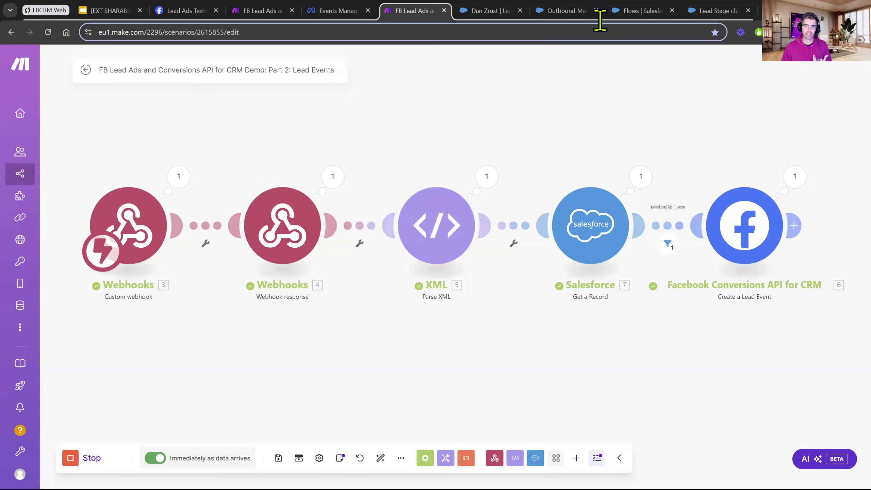
Check the Outbound Messages setup in Salesforce and open the Lead Stage changes to Make Webhooks flow.
{"action": "left_click", "coordinate": [562, 11]}
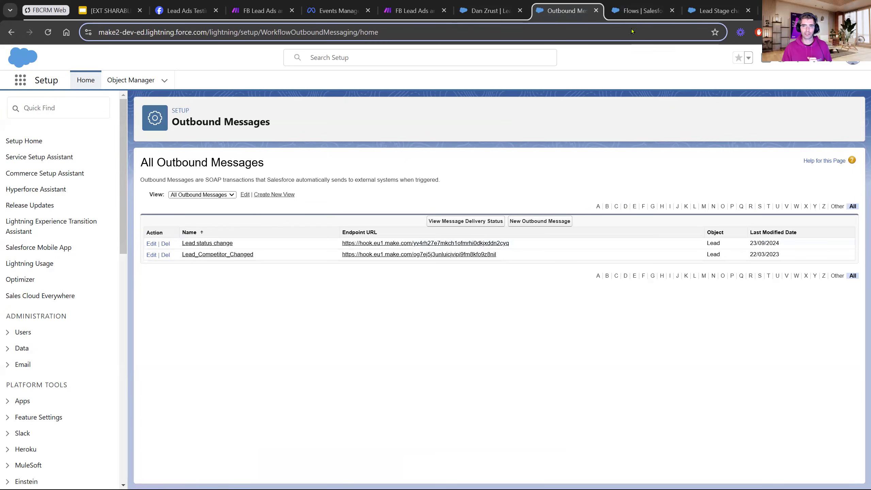
{"action": "left_click", "coordinate": [630, 13]}
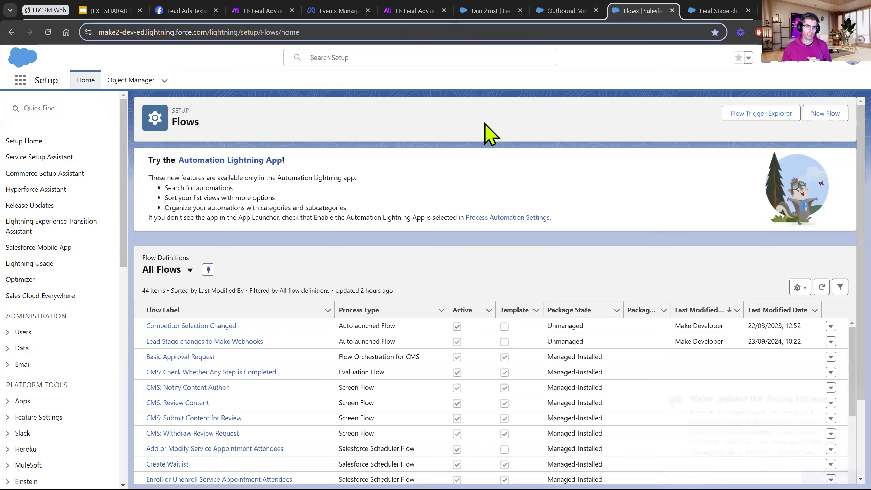
{"action": "left_click", "coordinate": [184, 341]}
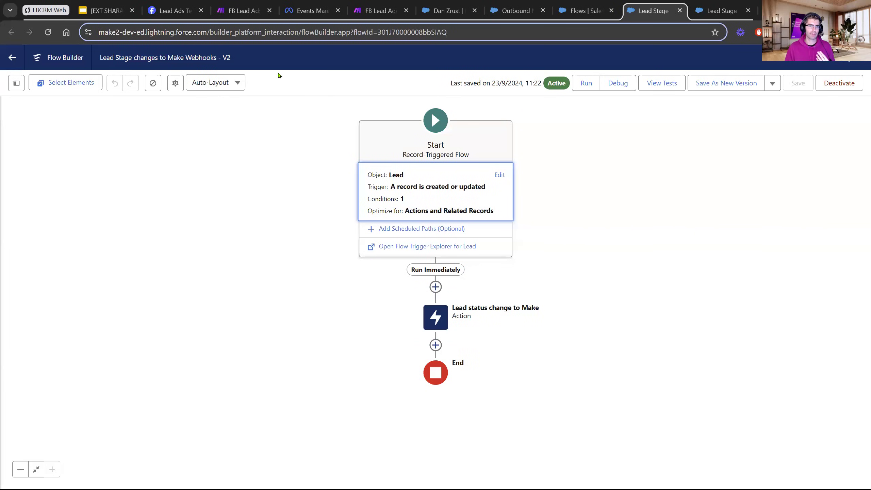
Add a Salesforce Watch Records module to the Make Lead Events scenario.
{"action": "left_click", "coordinate": [379, 11]}
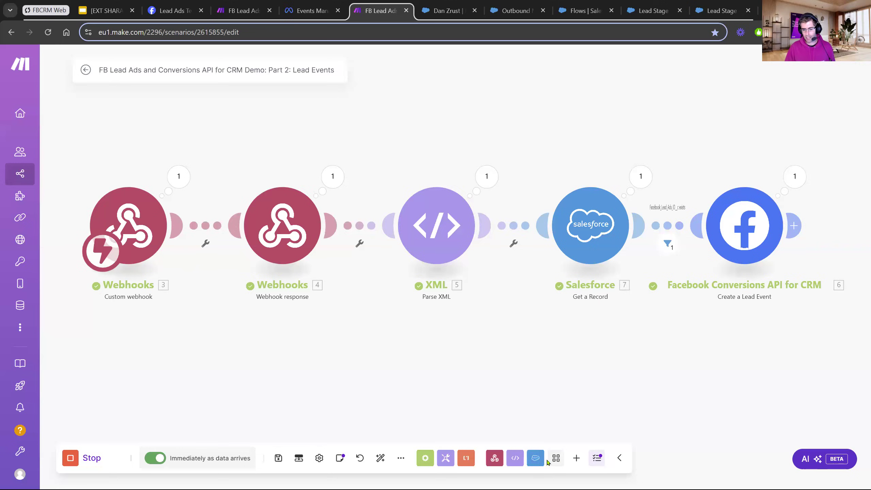
{"action": "left_click", "coordinate": [535, 457]}
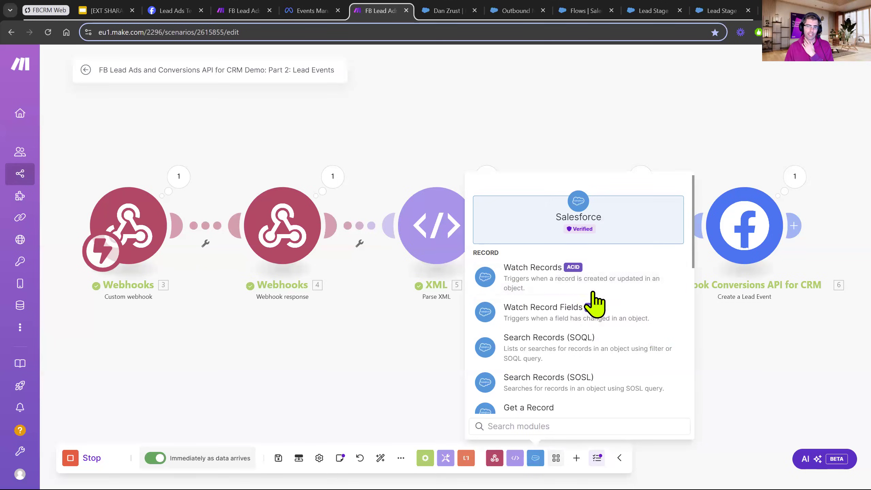
{"action": "left_click", "coordinate": [528, 297]}
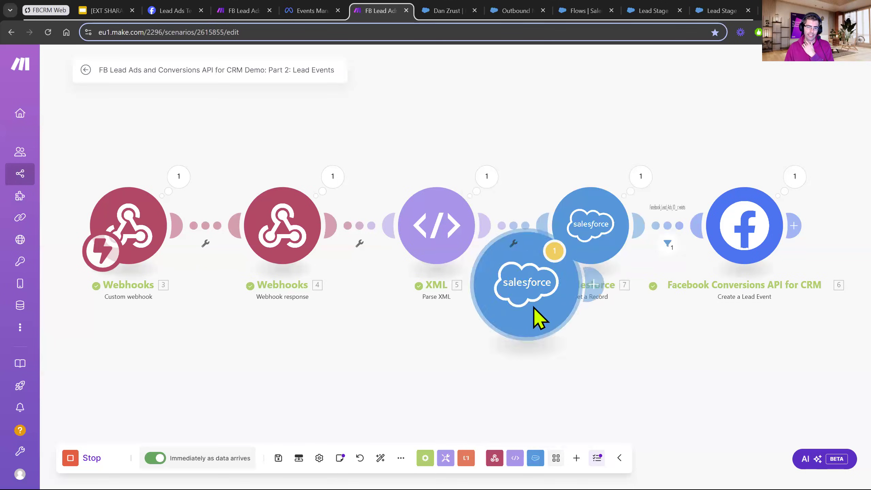
Duplicate the Get a Record and Create a Lead Event modules below the main chain, link Watch Records to them, and make it the trigger.
{"action": "left_click_drag", "start_coordinate": [545, 67], "coordinate": [774, 221]}
{"action": "key", "text": "ctrl+c"}
{"action": "left_click", "coordinate": [600, 354]}
{"action": "key", "text": "ctrl+v"}
{"action": "left_click_drag", "start_coordinate": [495, 365], "coordinate": [373, 352]}
{"action": "left_click_drag", "start_coordinate": [102, 158], "coordinate": [191, 246]}
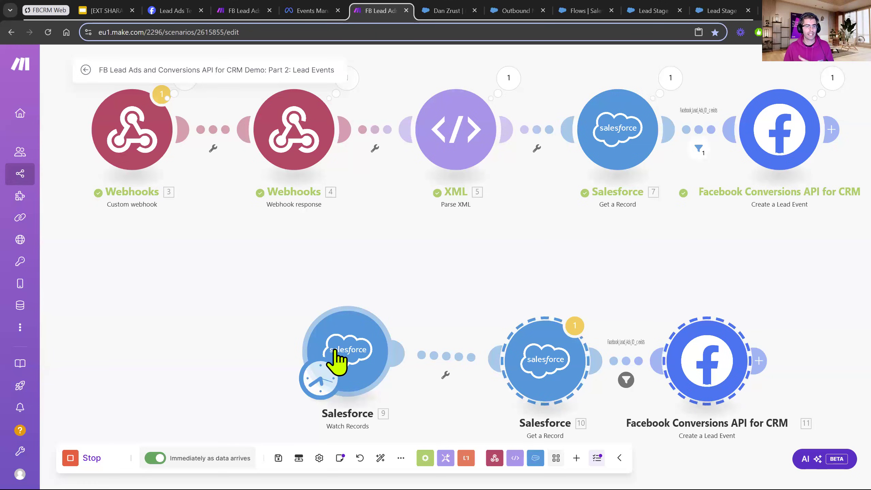
Move the scenario's starting trigger from the Watch Records module back to the Custom webhook module.
{"action": "scroll", "coordinate": [389, 308], "scroll_direction": "down", "scroll_amount": 2}
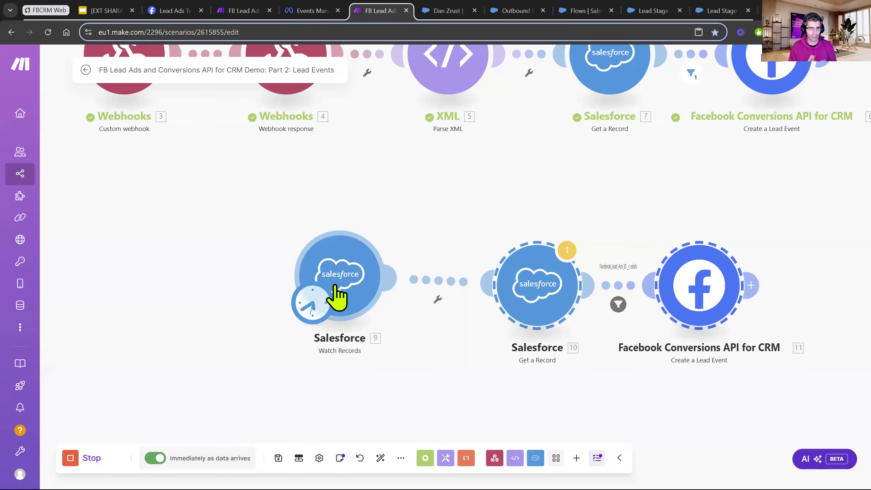
{"action": "scroll", "coordinate": [403, 229], "scroll_direction": "down", "scroll_amount": 2}
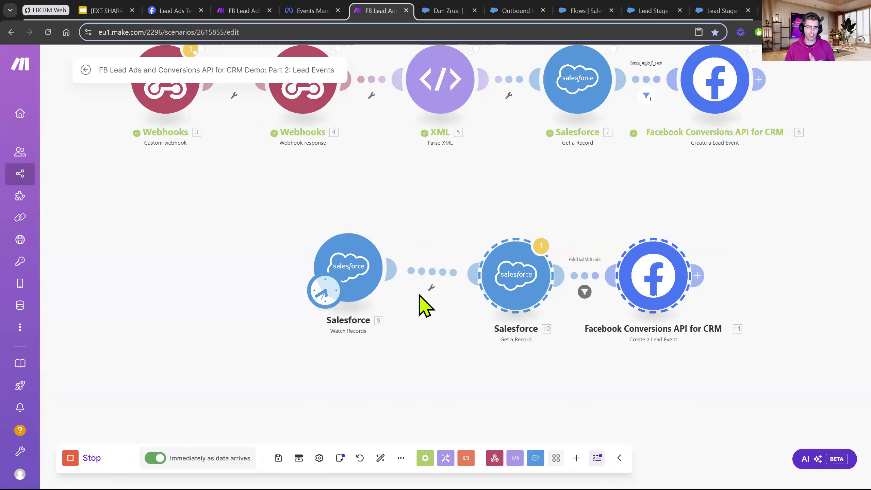
{"action": "left_click_drag", "start_coordinate": [419, 295], "coordinate": [418, 400]}
{"action": "left_click_drag", "start_coordinate": [324, 395], "coordinate": [170, 193]}
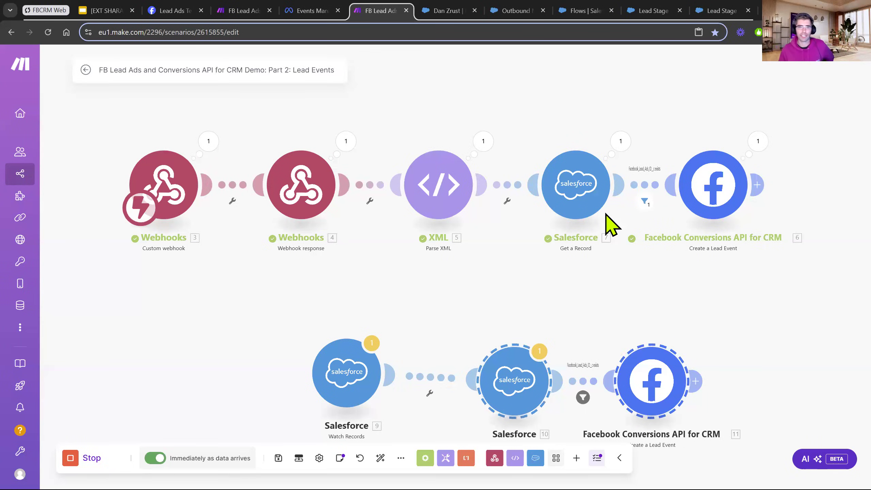
Switch to Meta Events Manager and examine the CRM setup steps in the settings of Make Demo | CRM Pixel v3 and Make Demo | Test Pixel.
{"action": "left_click", "coordinate": [446, 10]}
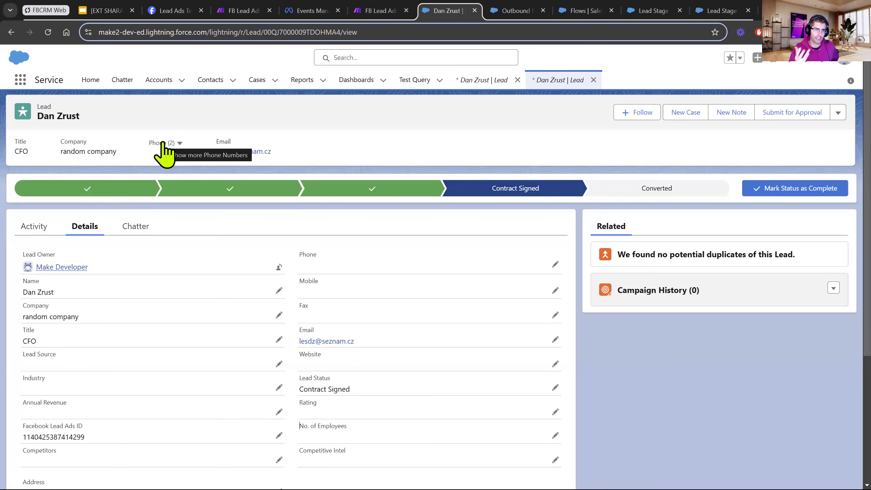
{"action": "left_click", "coordinate": [319, 21]}
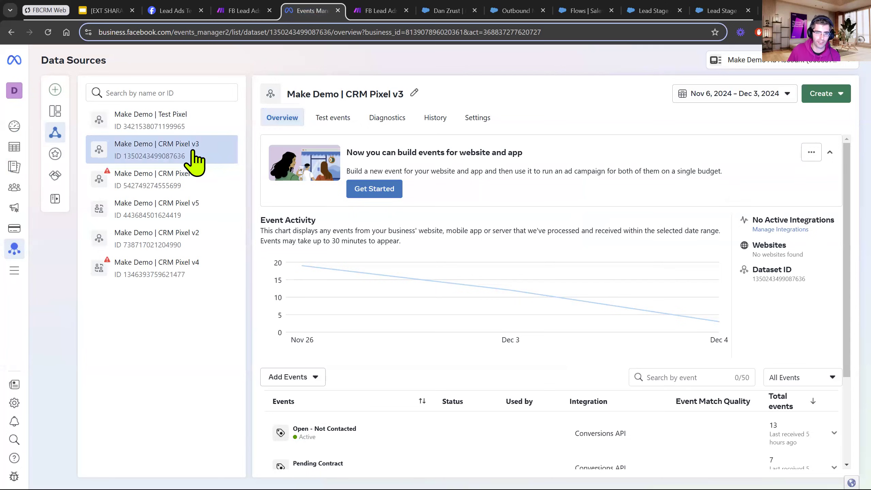
{"action": "left_click", "coordinate": [349, 120]}
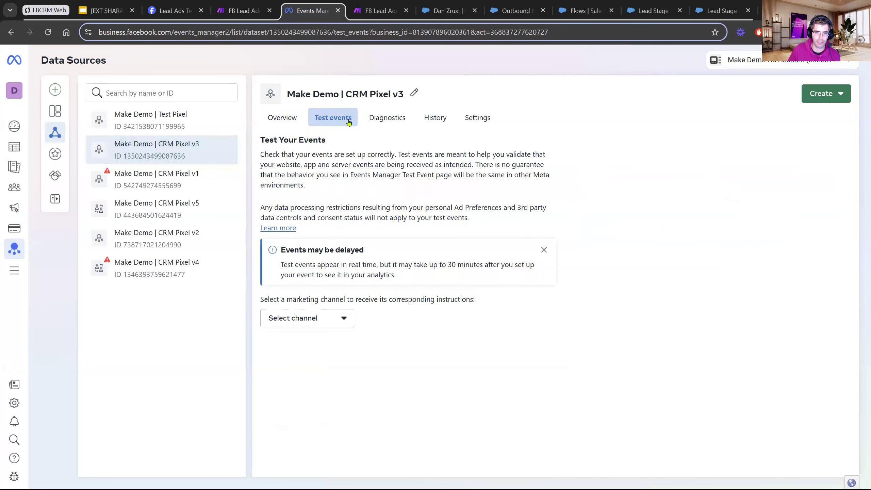
{"action": "left_click", "coordinate": [476, 120]}
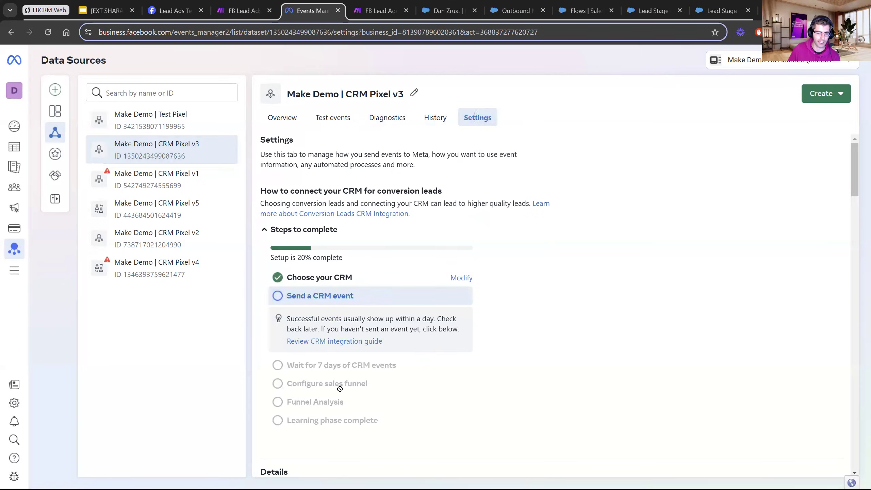
{"action": "left_click", "coordinate": [196, 126]}
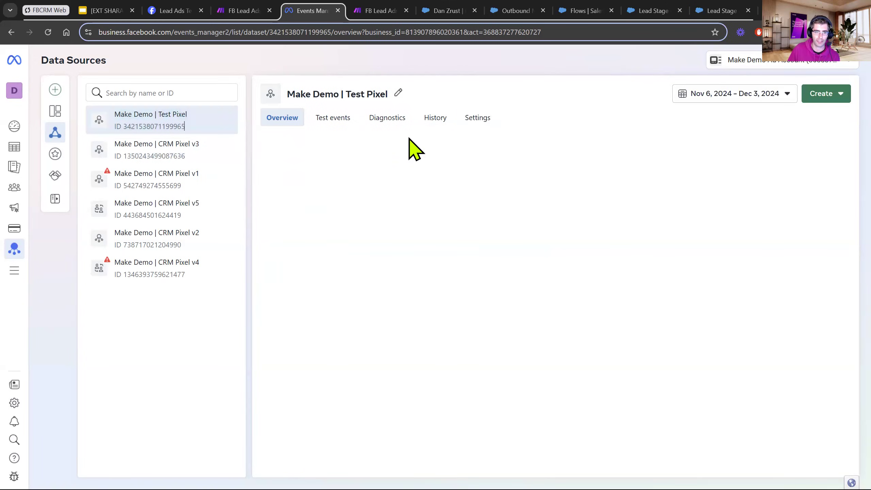
{"action": "left_click", "coordinate": [478, 119]}
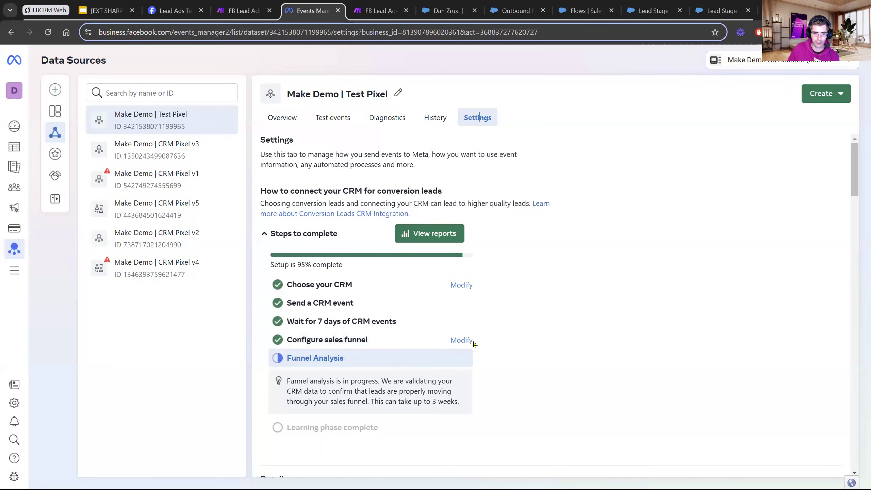
Open the Test Pixel's sales funnel configuration, go back to its funnel stages, and compare them with the lead's status path in Salesforce.
{"action": "left_click", "coordinate": [461, 341]}
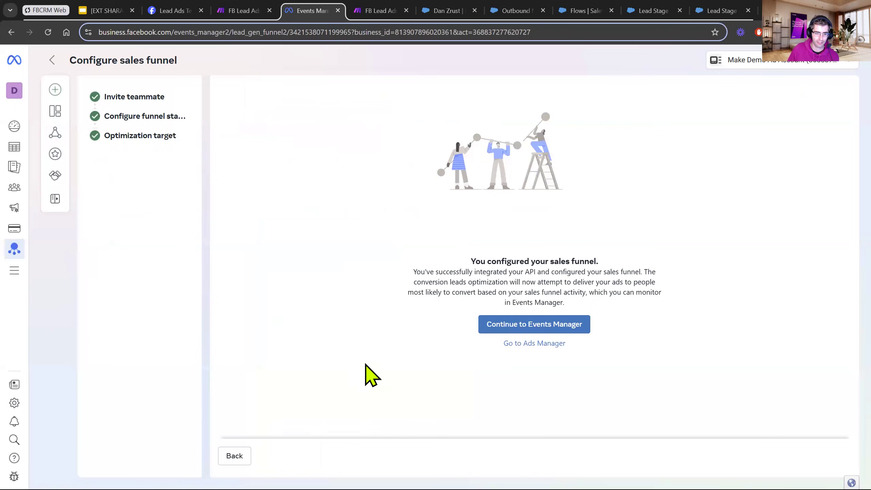
{"action": "left_click", "coordinate": [237, 453]}
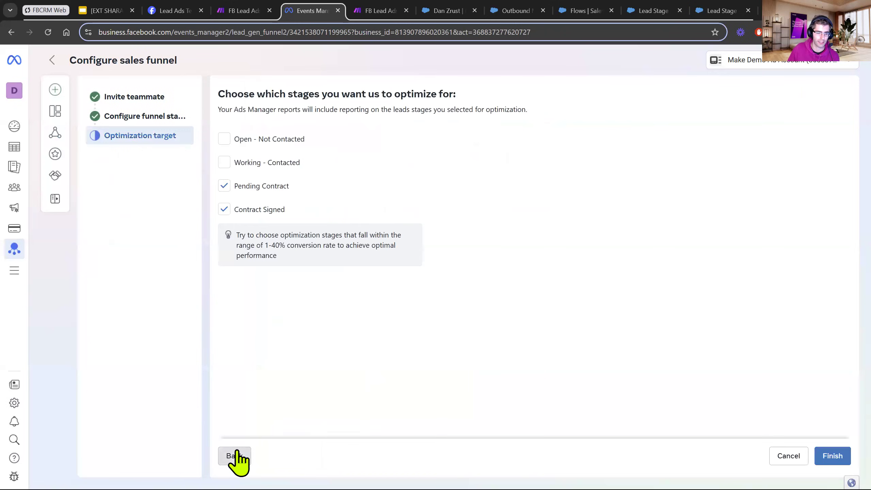
{"action": "left_click", "coordinate": [236, 456]}
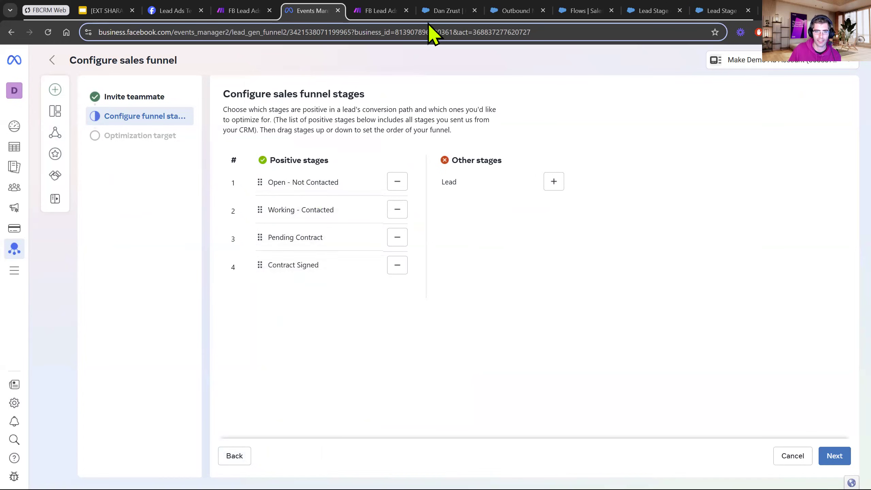
{"action": "left_click", "coordinate": [434, 14]}
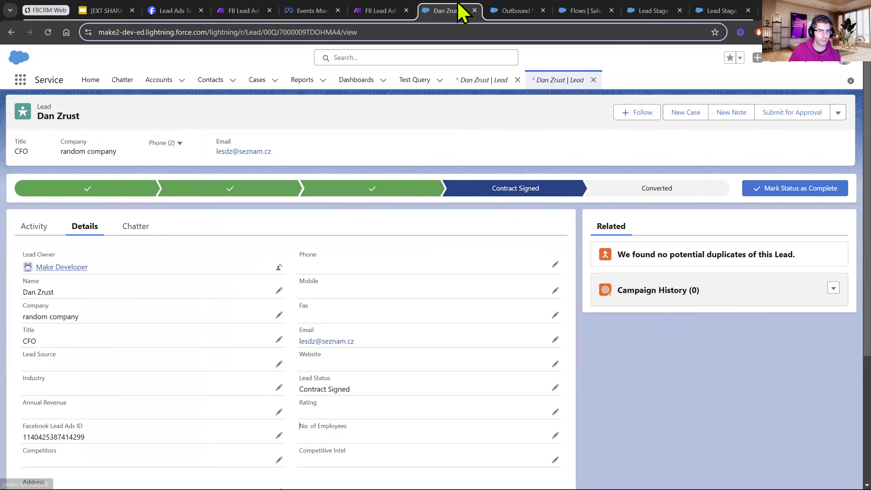
{"action": "left_click", "coordinate": [379, 14]}
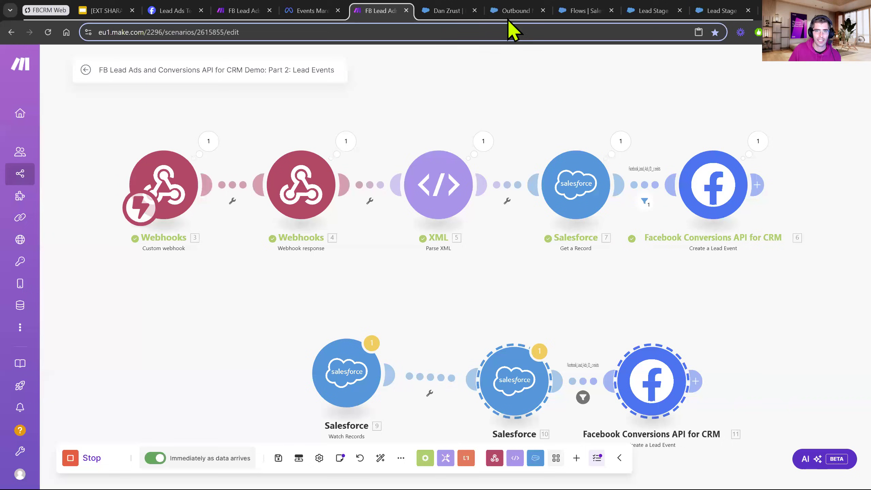
{"action": "left_click", "coordinate": [311, 12]}
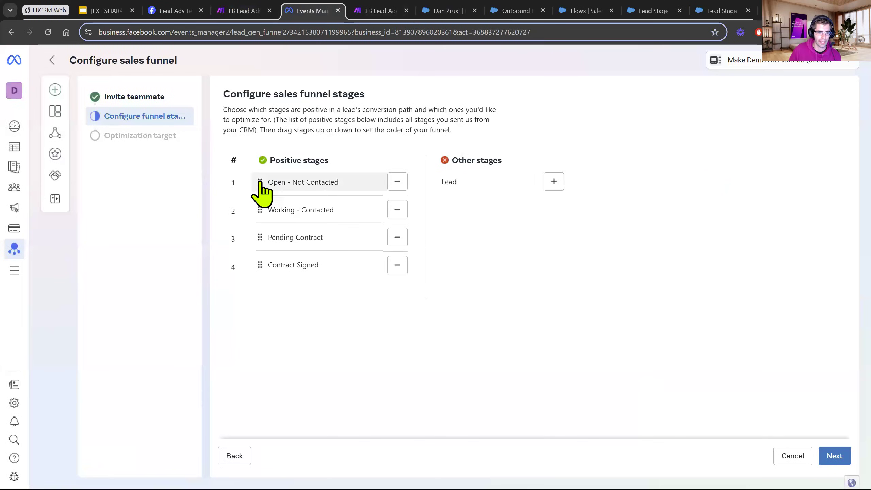
Keep the funnel stage order and finish the sales funnel configuration with Pending Contract and Contract Signed as the optimization stages.
{"action": "left_click_drag", "start_coordinate": [261, 189], "coordinate": [279, 187]}
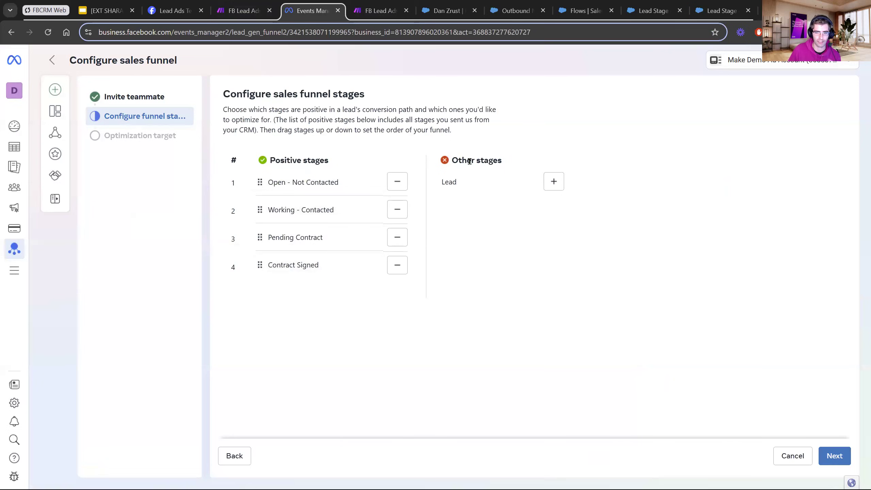
{"action": "left_click", "coordinate": [827, 457]}
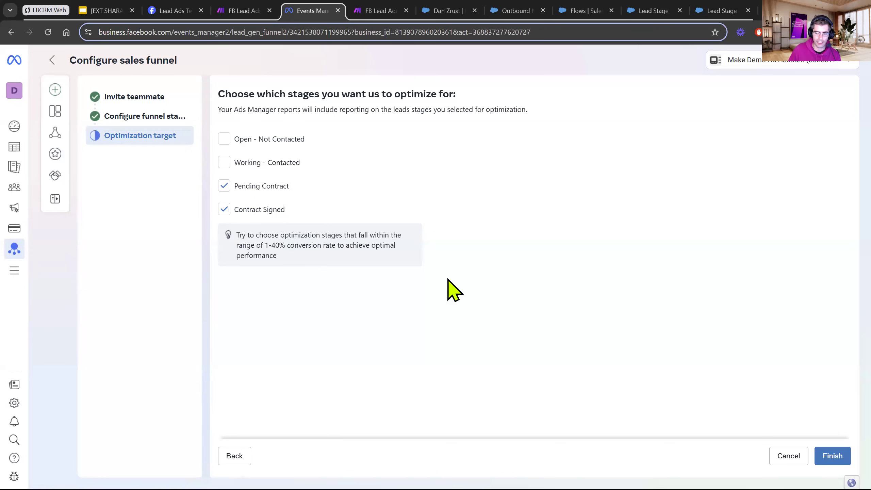
{"action": "left_click", "coordinate": [838, 457]}
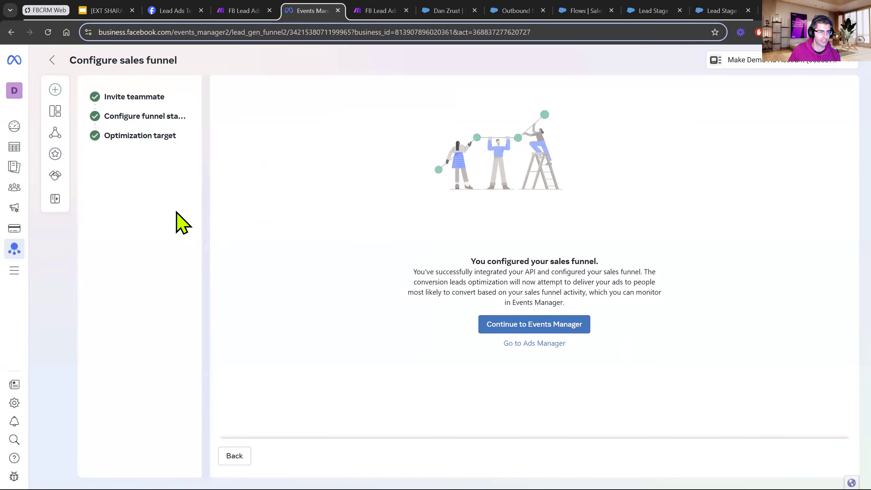
Switch to the Ads Manager campaigns and open the New Leads Ad Set of the New Leads Campaign for editing.
{"action": "mouse_move", "coordinate": [14, 165]}
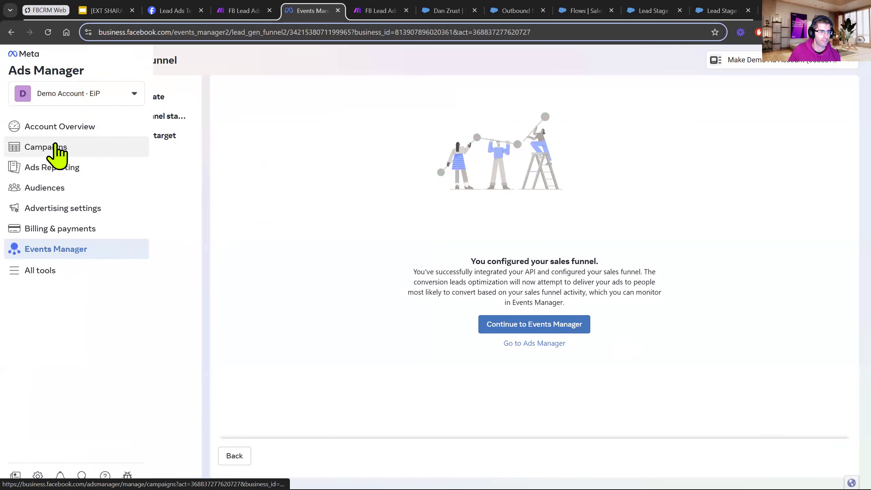
{"action": "left_click", "coordinate": [56, 147]}
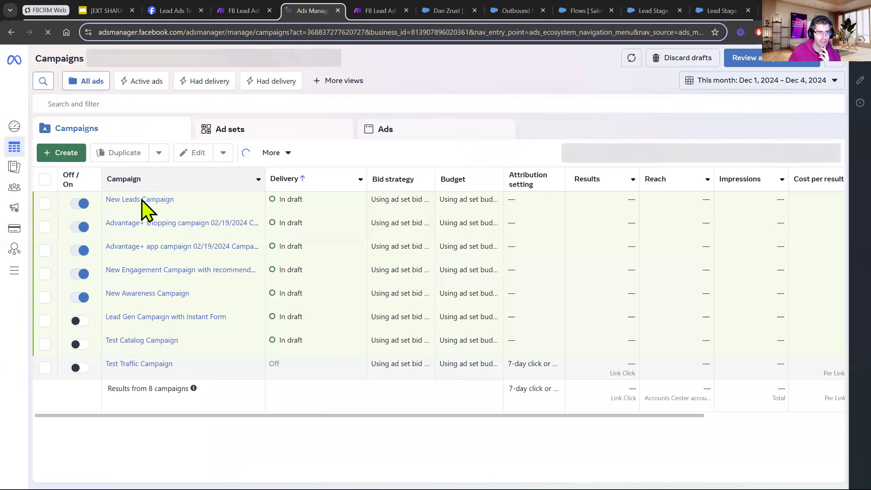
{"action": "mouse_move", "coordinate": [141, 200]}
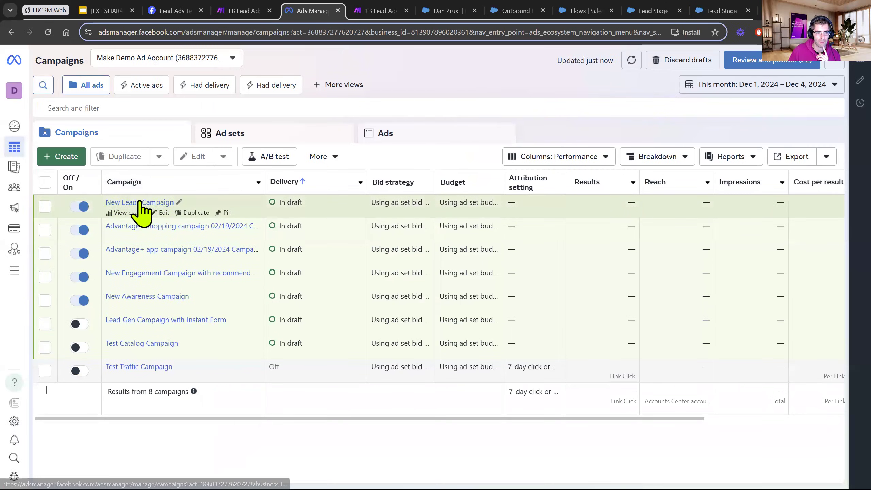
{"action": "left_click", "coordinate": [140, 203]}
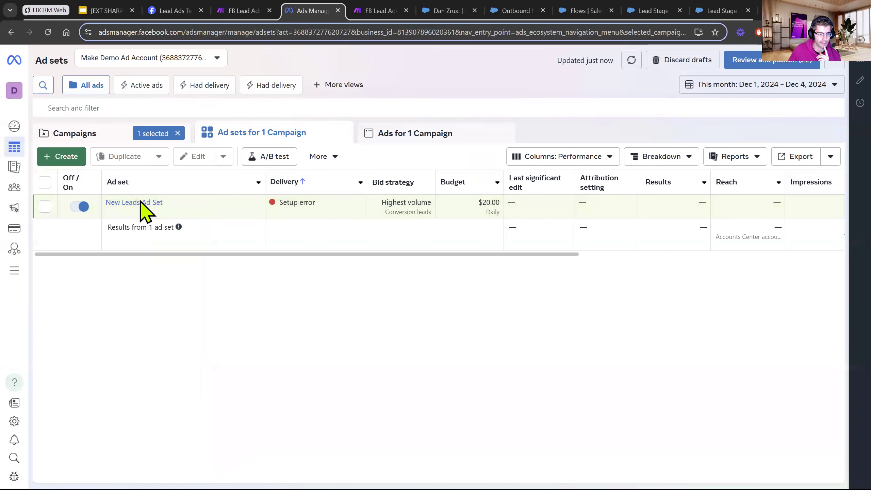
{"action": "mouse_move", "coordinate": [134, 211]}
{"action": "left_click", "coordinate": [163, 212]}
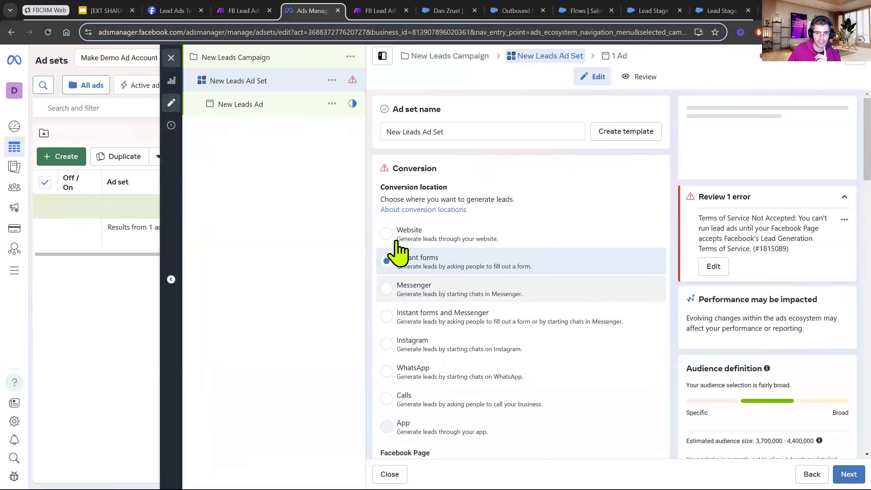
Examine the performance goal options in the ad set's conversion settings.
{"action": "scroll", "coordinate": [461, 322], "scroll_direction": "down", "scroll_amount": 10}
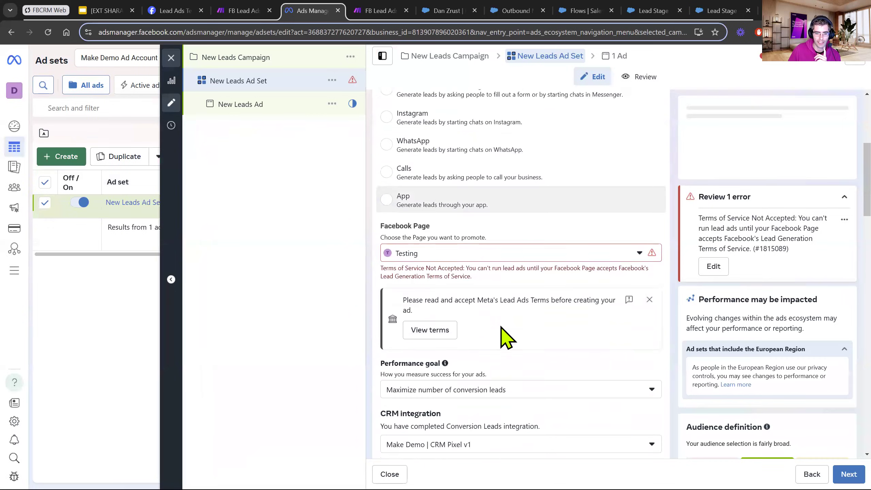
{"action": "left_click_drag", "start_coordinate": [381, 233], "coordinate": [445, 235]}
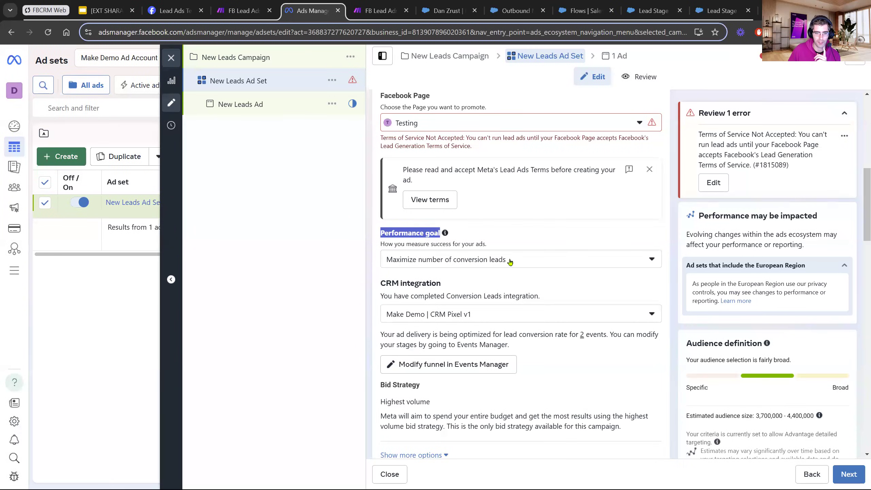
{"action": "left_click", "coordinate": [502, 259]}
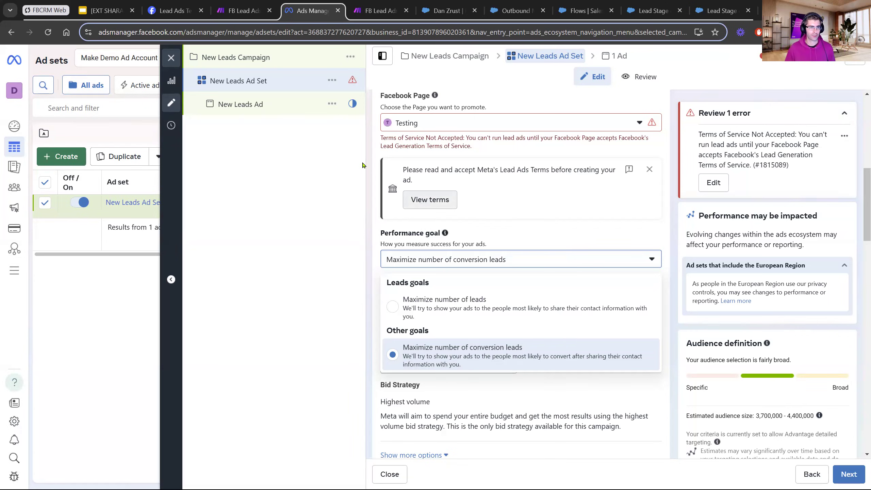
Switch to the Google Slides presentation and start the slideshow from the Summary slide, number 24.
{"action": "left_click", "coordinate": [107, 12]}
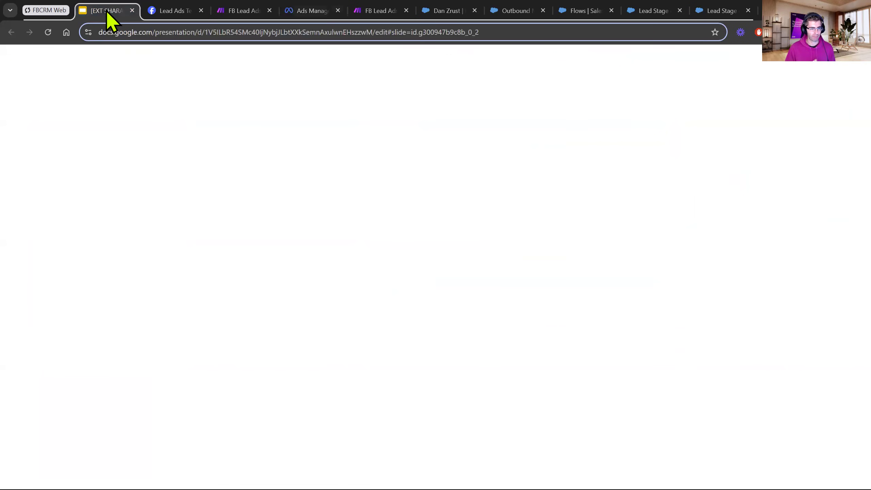
{"action": "scroll", "coordinate": [58, 329], "scroll_direction": "down", "scroll_amount": 1}
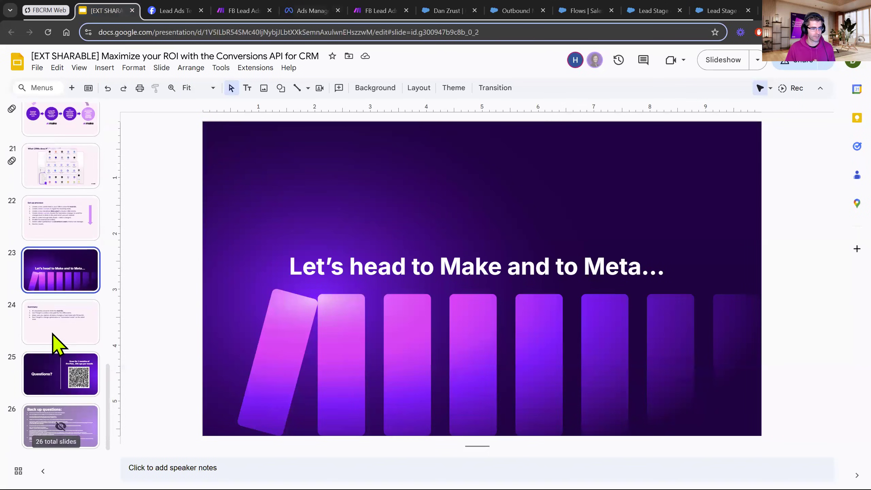
{"action": "left_click", "coordinate": [60, 309]}
{"action": "left_click", "coordinate": [717, 61]}
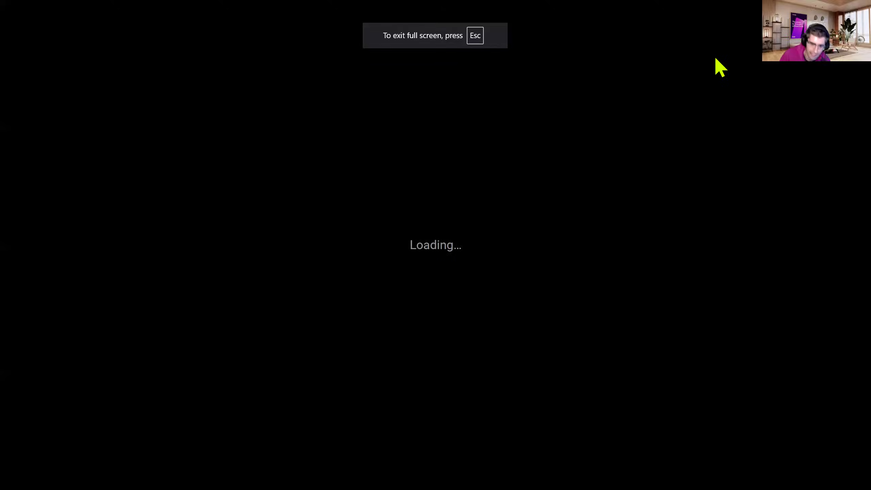